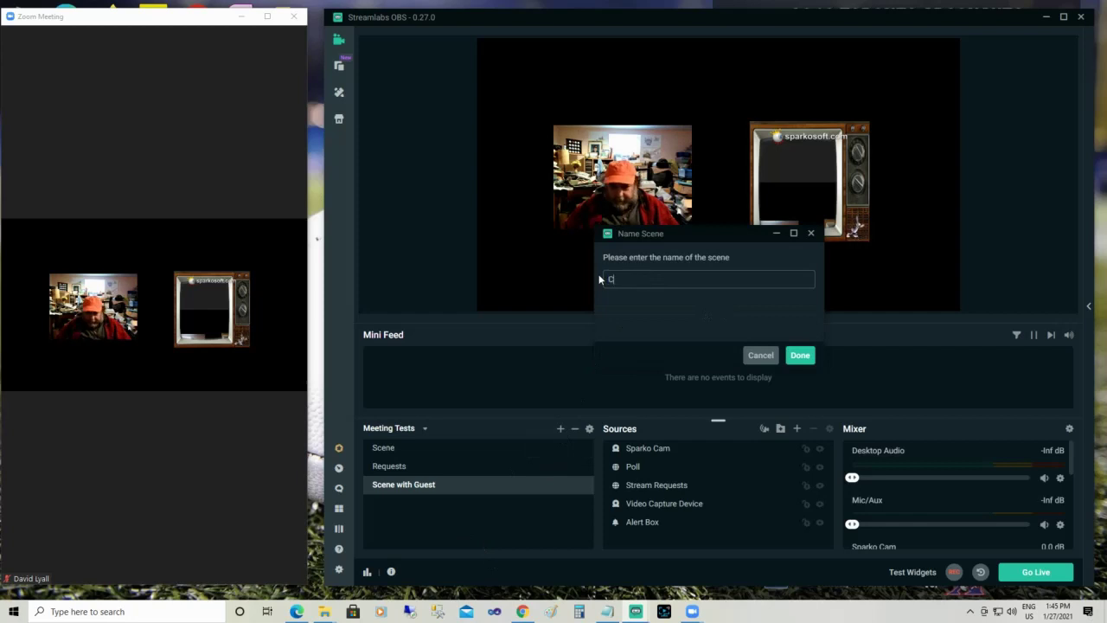
- Name the new scene "Call Guest" and create it
{"action": "type", "text": "est"}
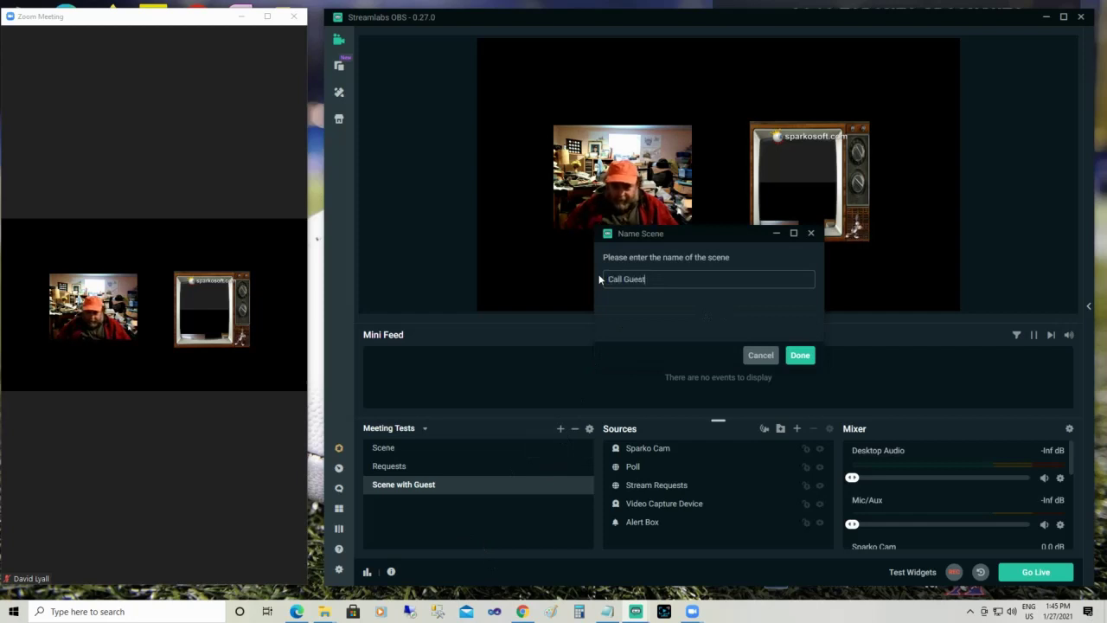
{"action": "left_click", "coordinate": [799, 356]}
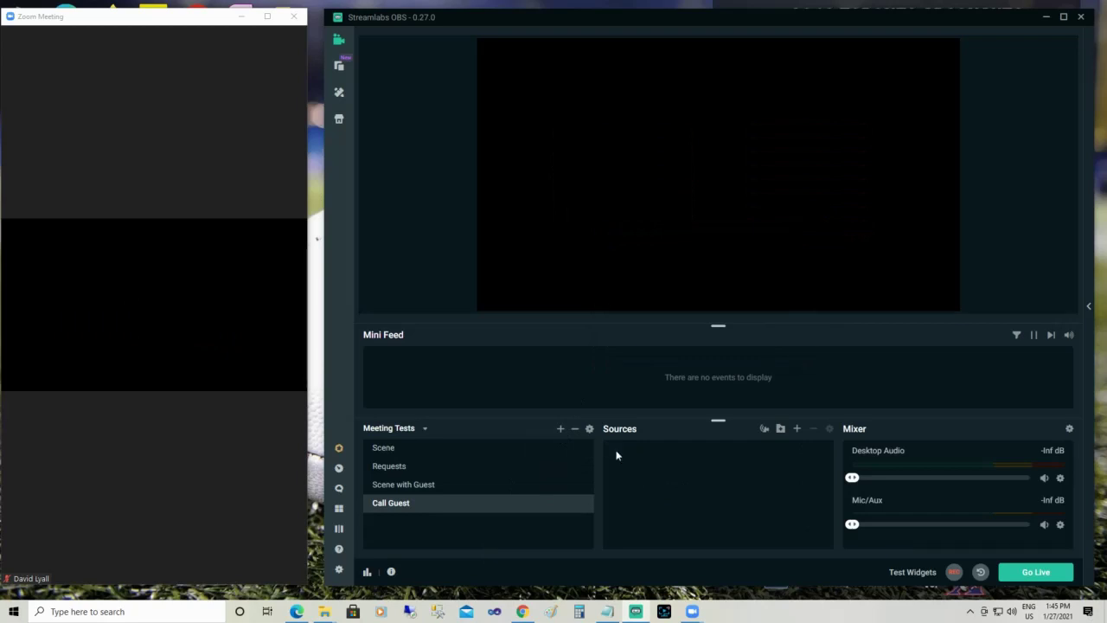
- Add a new browser source named "Youtube Call" to the Call Guest scene
{"action": "left_click", "coordinate": [796, 429]}
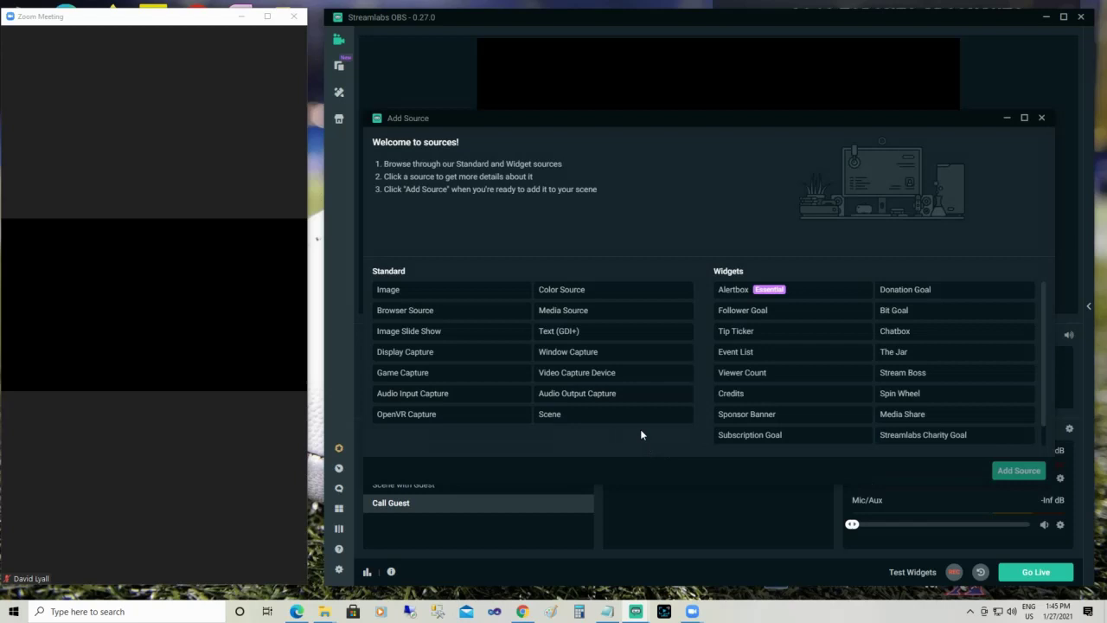
{"action": "left_click", "coordinate": [430, 311]}
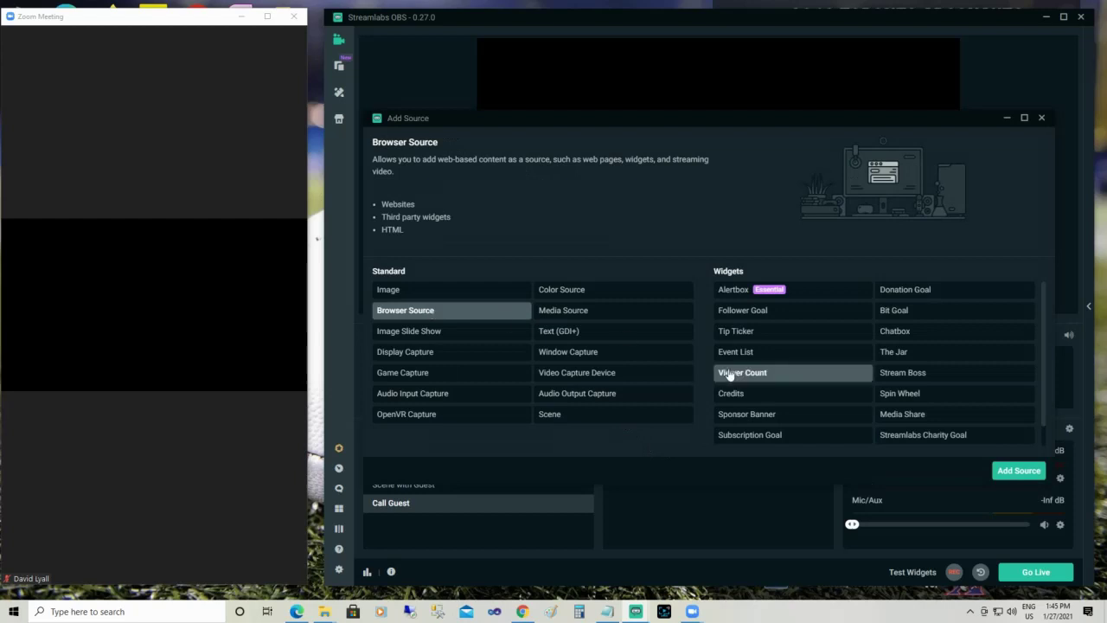
{"action": "left_click", "coordinate": [1012, 472]}
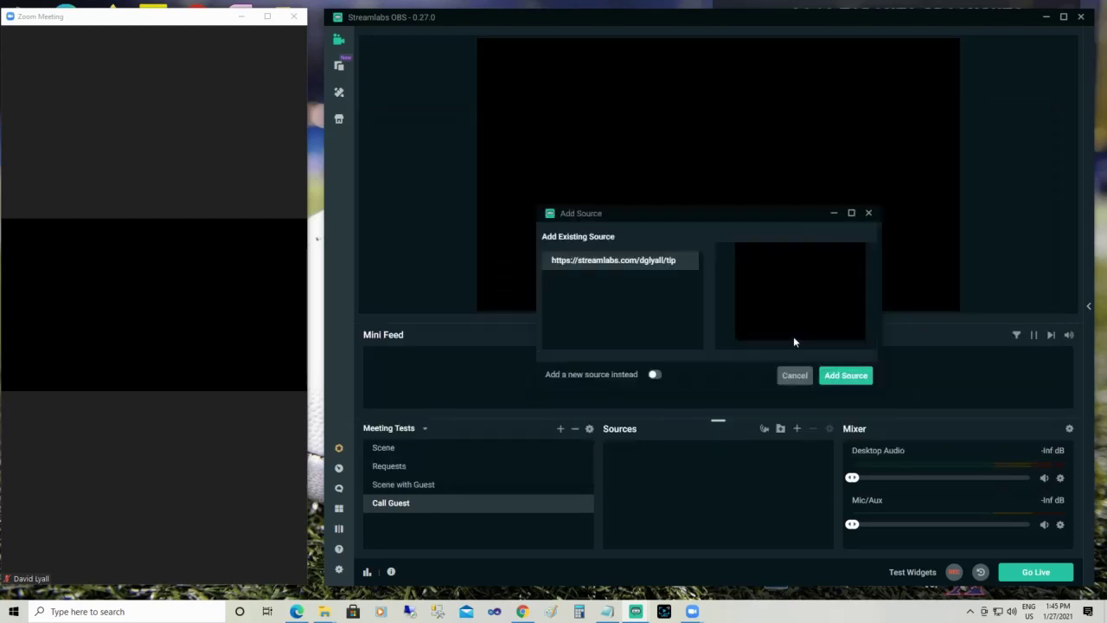
{"action": "left_click", "coordinate": [659, 375]}
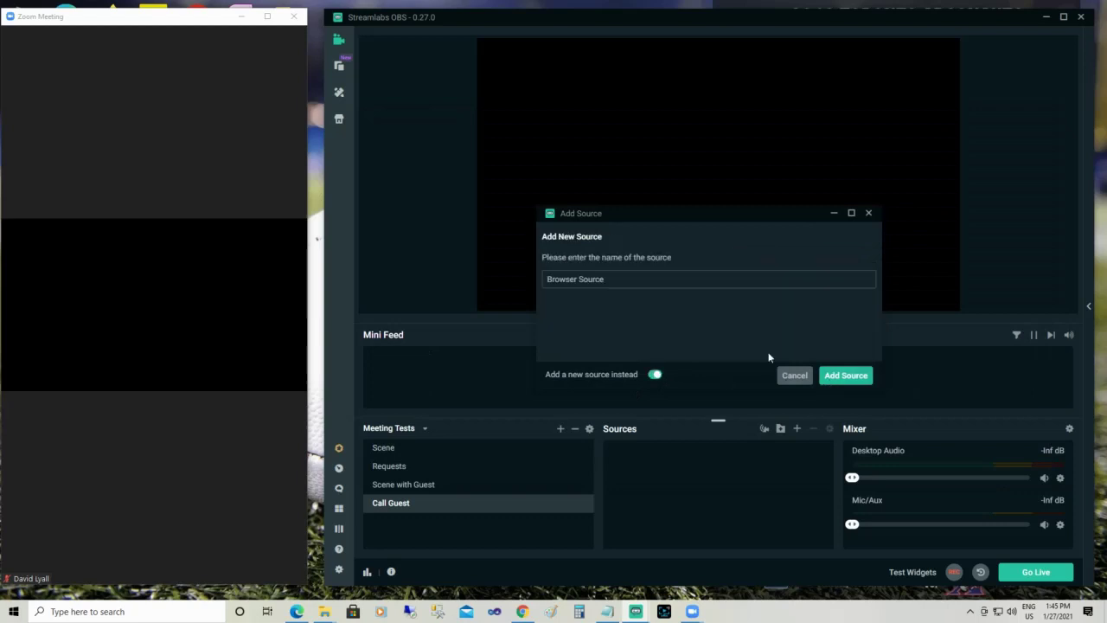
{"action": "left_click_drag", "start_coordinate": [606, 279], "coordinate": [532, 279]}
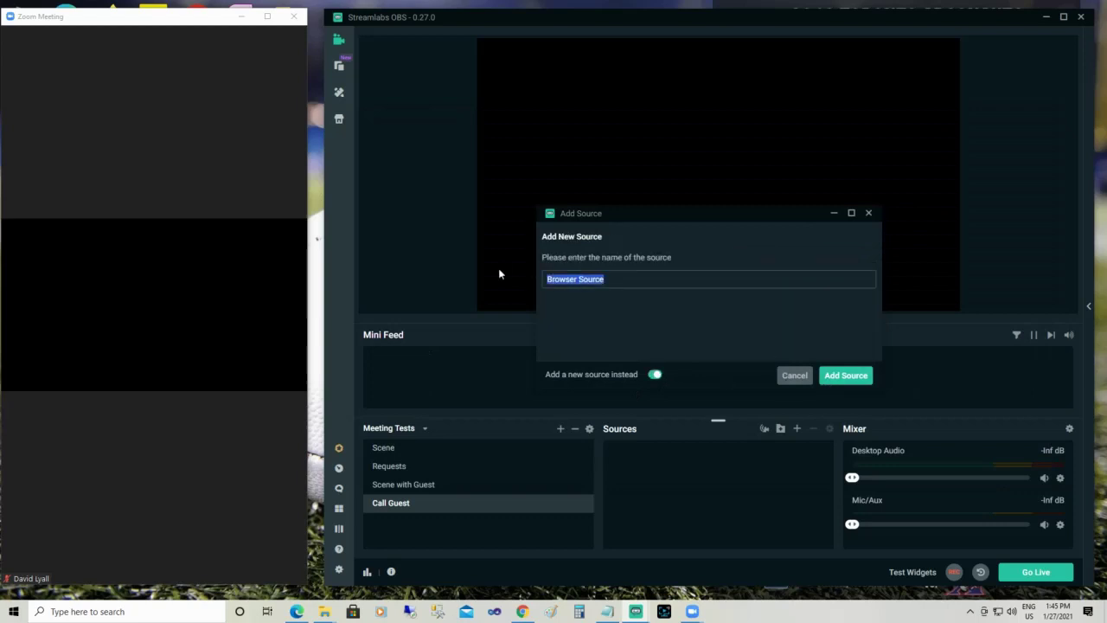
{"action": "type", "text": "You"}
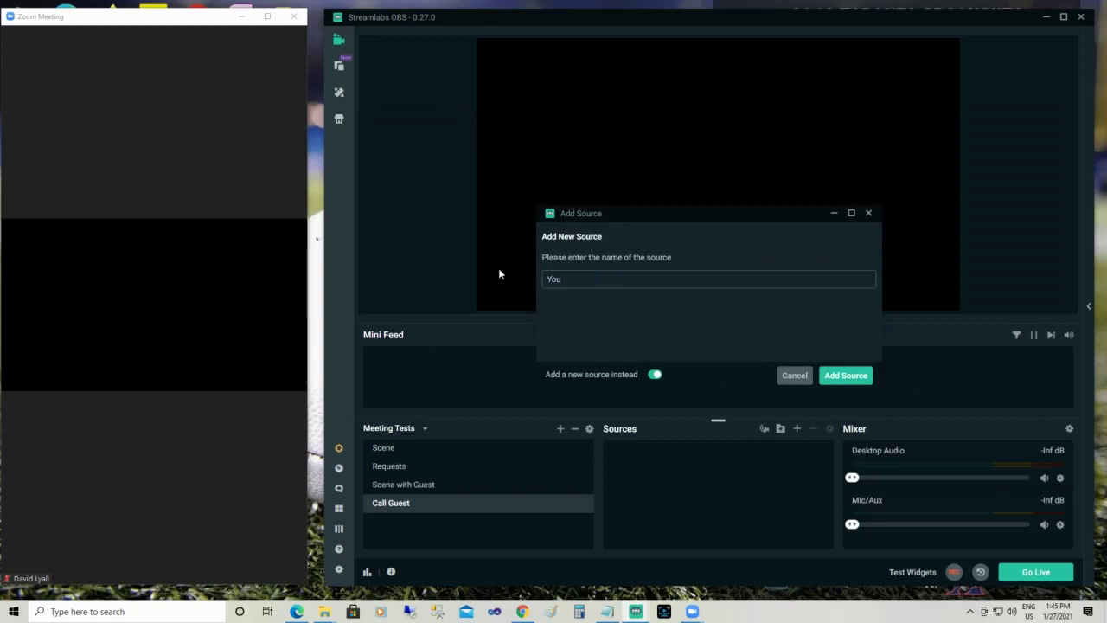
{"action": "type", "text": "tube Call"}
{"action": "left_click", "coordinate": [845, 375]}
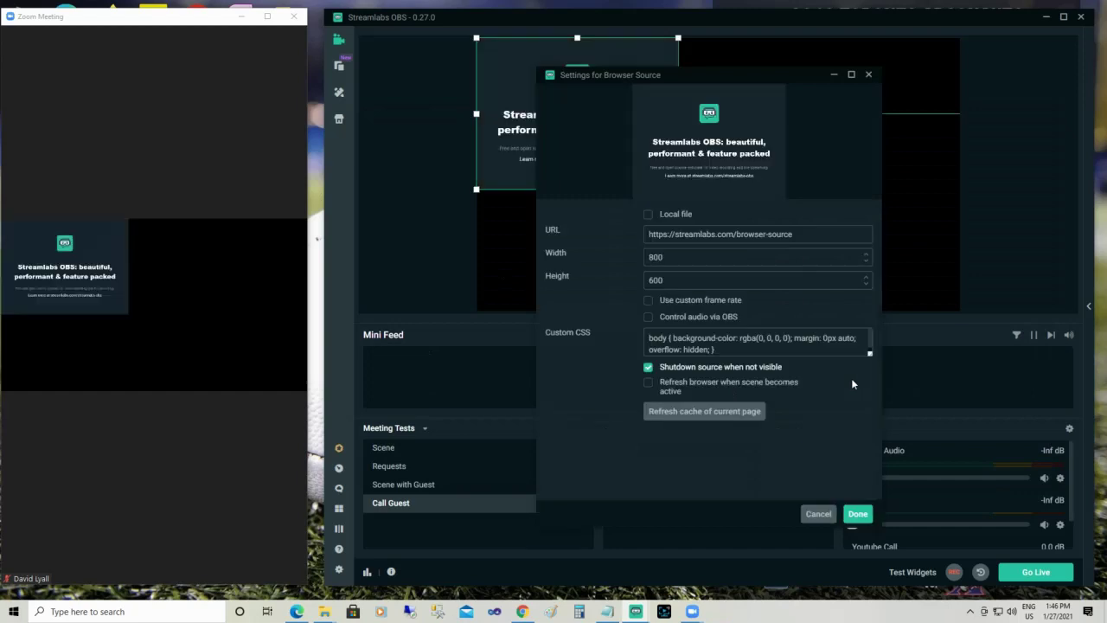
- Enable refresh on scene activation for Youtube Call and set its URL to the Dialing Phone link copied from obs_guest_links.txt in Notepad
{"action": "left_click", "coordinate": [647, 384]}
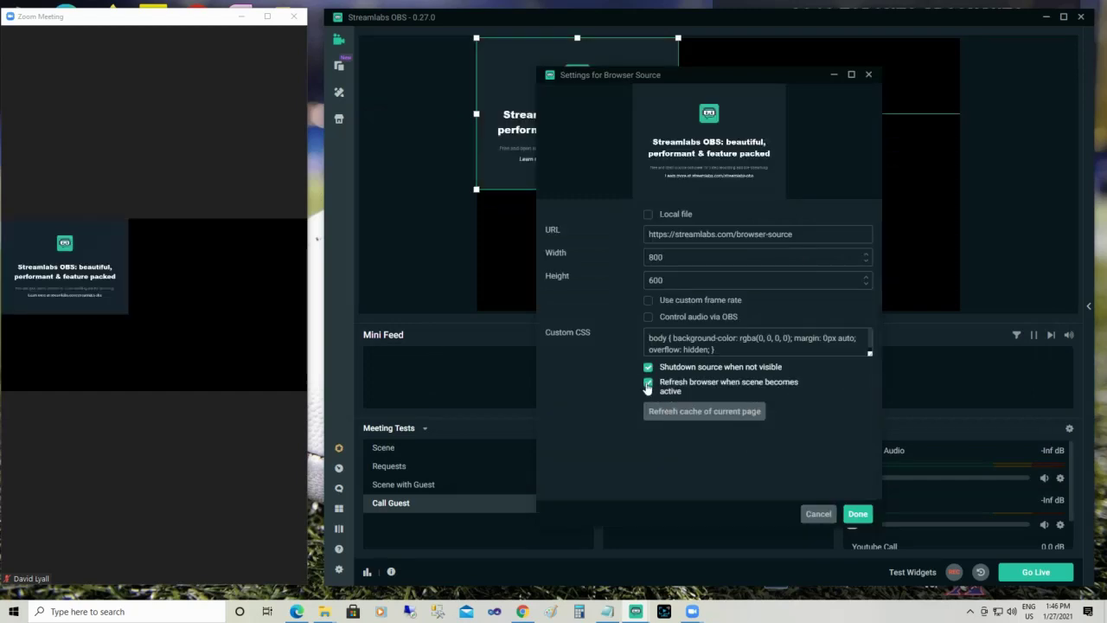
{"action": "left_click", "coordinate": [609, 612]}
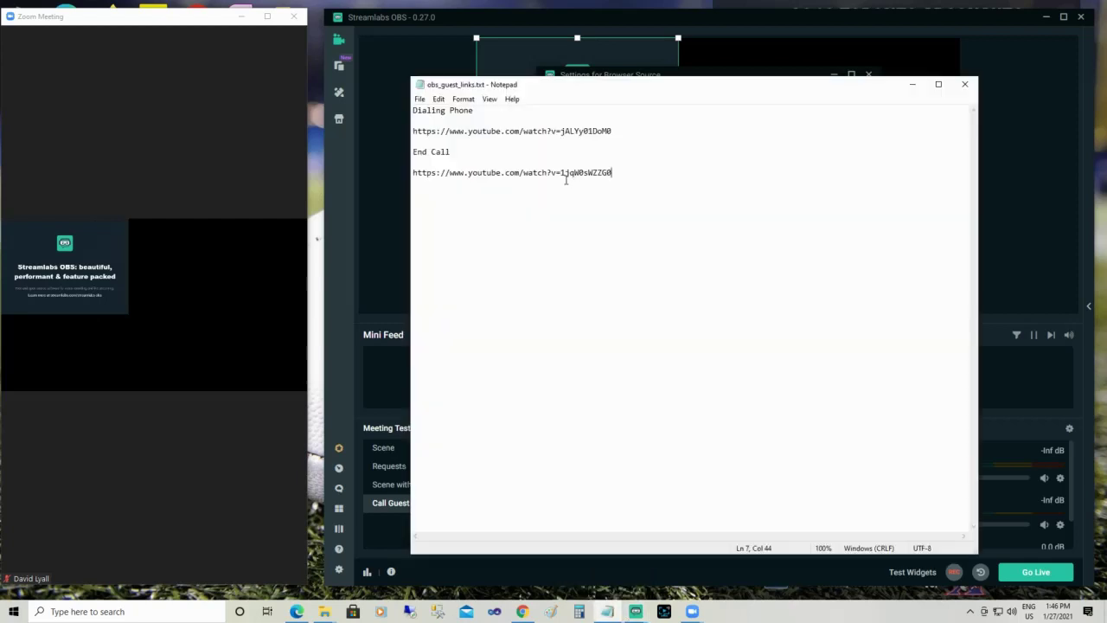
{"action": "left_click_drag", "start_coordinate": [616, 134], "coordinate": [482, 121]}
{"action": "key", "text": "ctrl+c"}
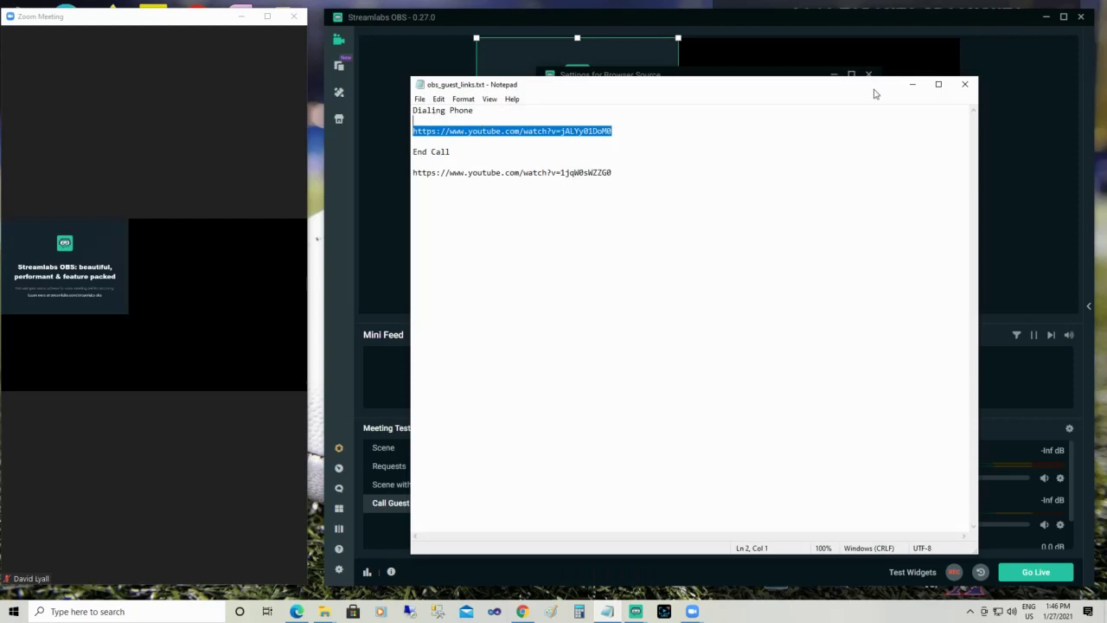
{"action": "left_click", "coordinate": [912, 84]}
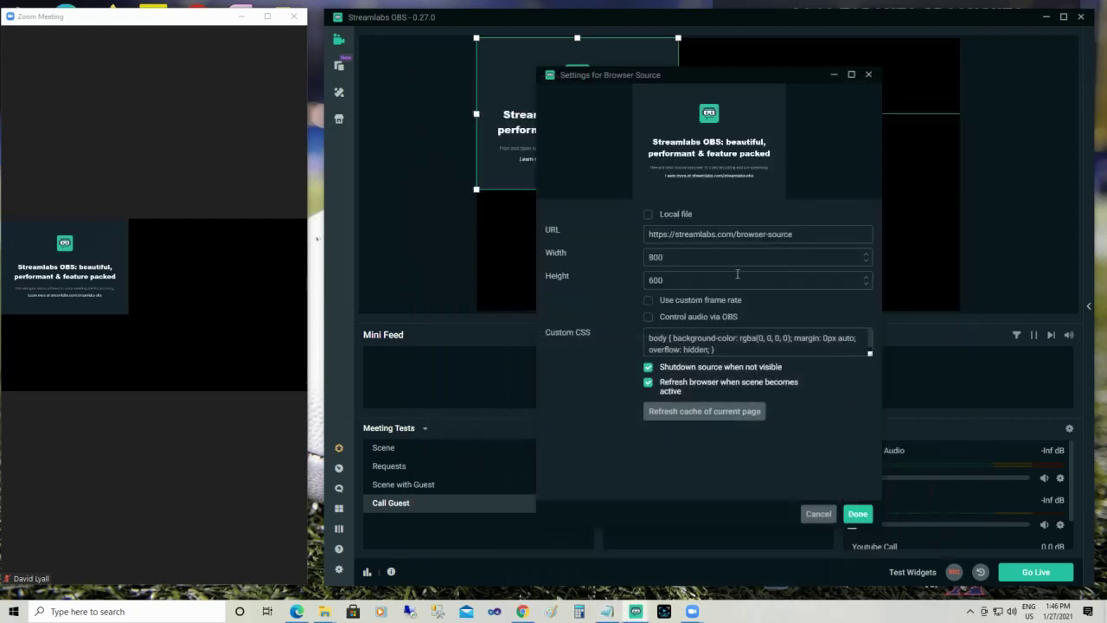
{"action": "left_click_drag", "start_coordinate": [795, 234], "coordinate": [615, 240]}
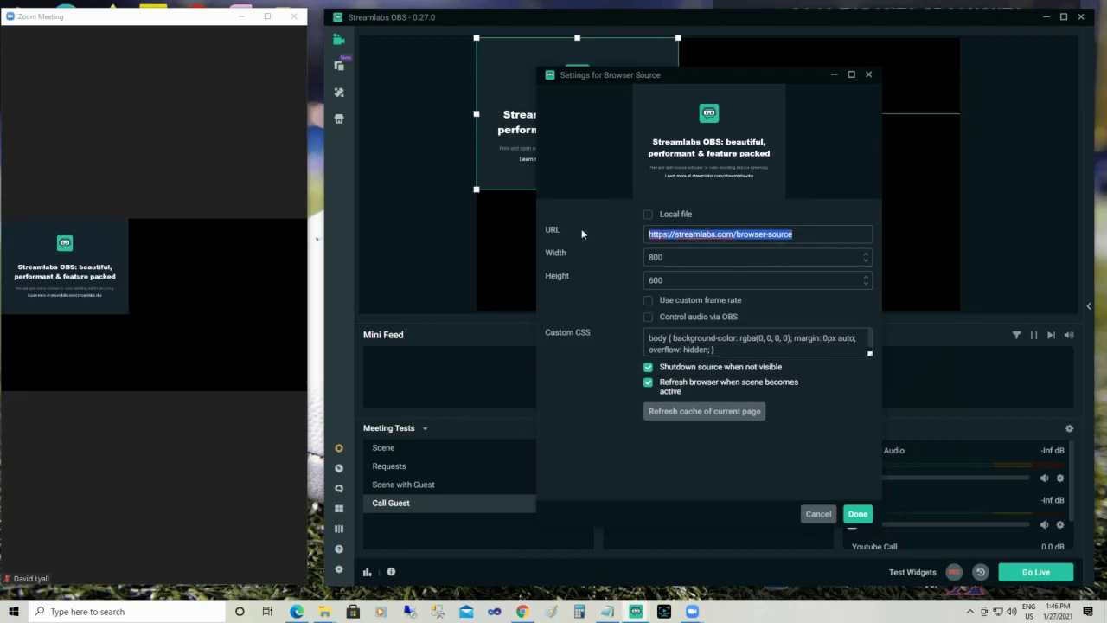
{"action": "key", "text": "ctrl+v"}
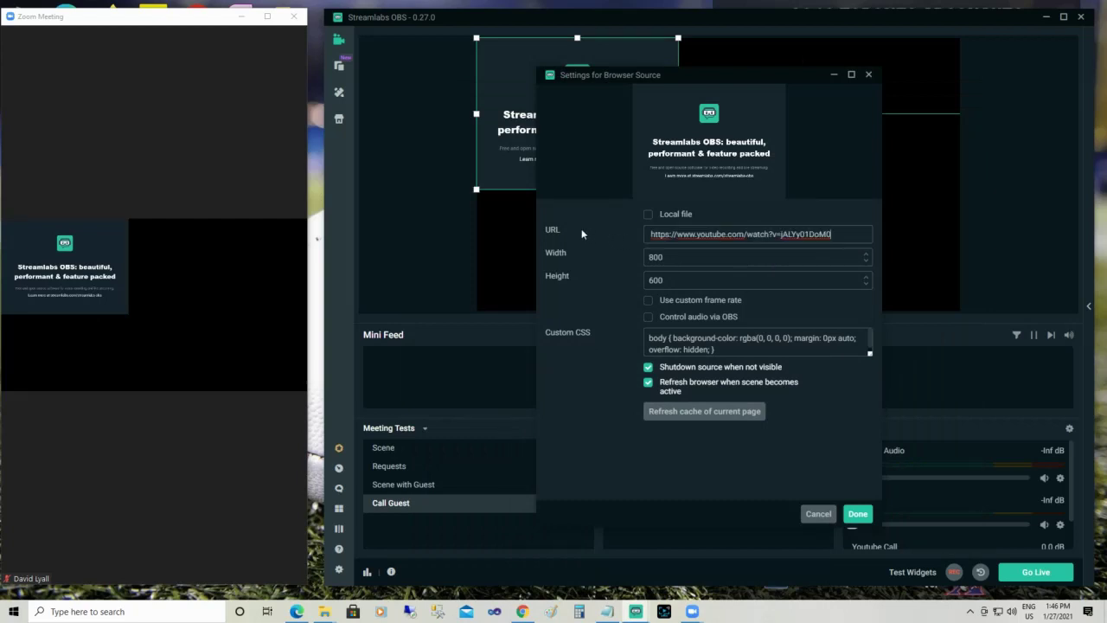
{"action": "left_click", "coordinate": [857, 516]}
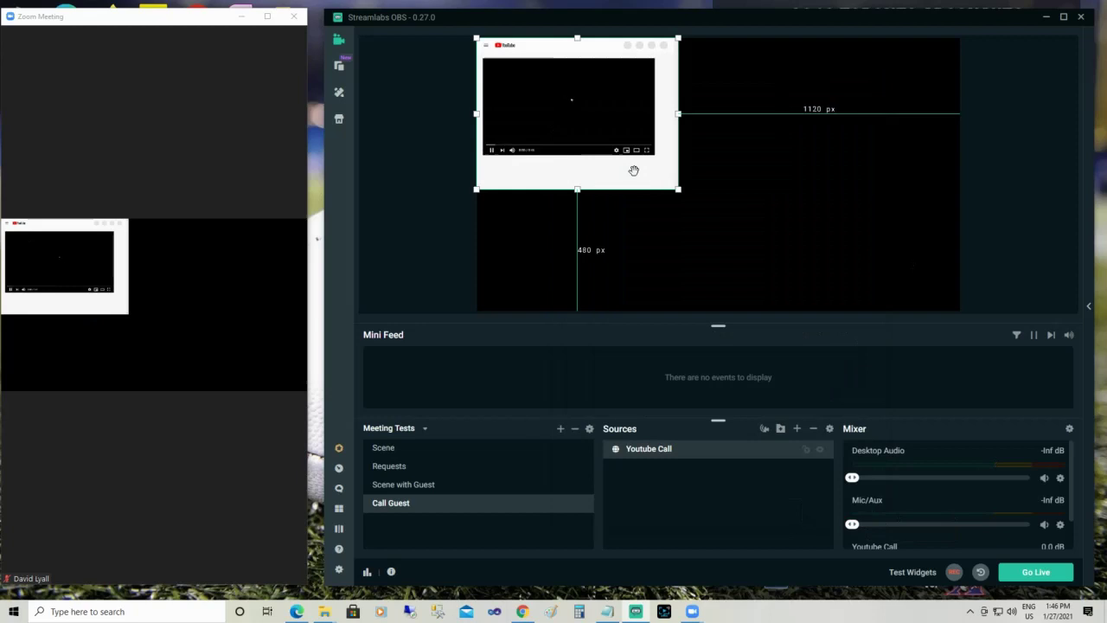
- Enlarge the Youtube Call source and place it about 66 px below the canvas top and 242 px from its left edge
{"action": "left_click_drag", "start_coordinate": [633, 170], "coordinate": [779, 208]}
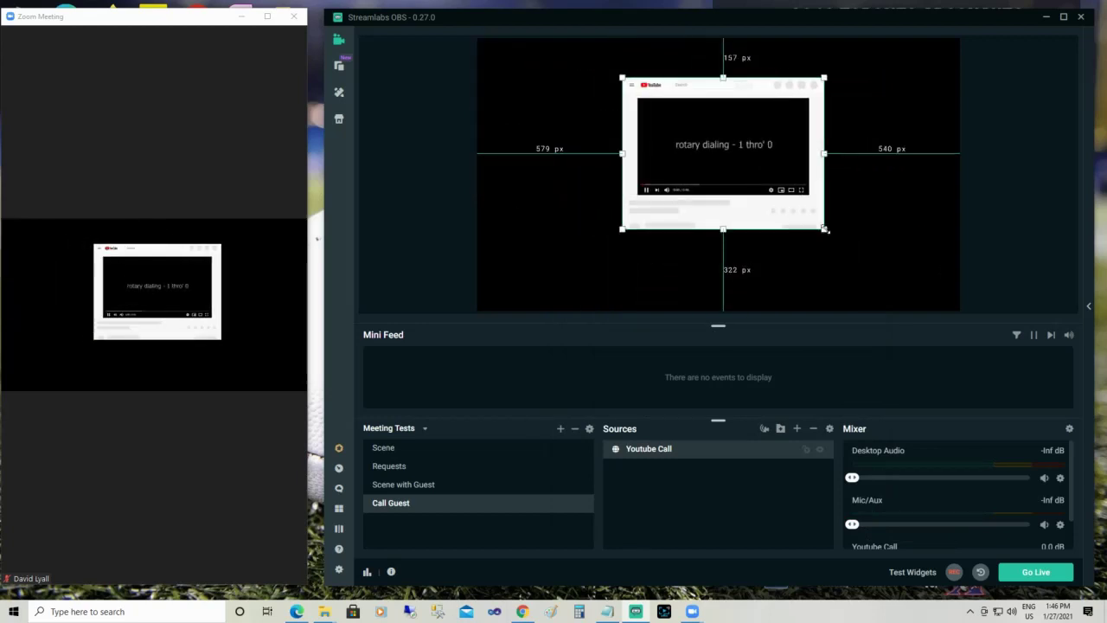
{"action": "left_click_drag", "start_coordinate": [826, 230], "coordinate": [910, 294]}
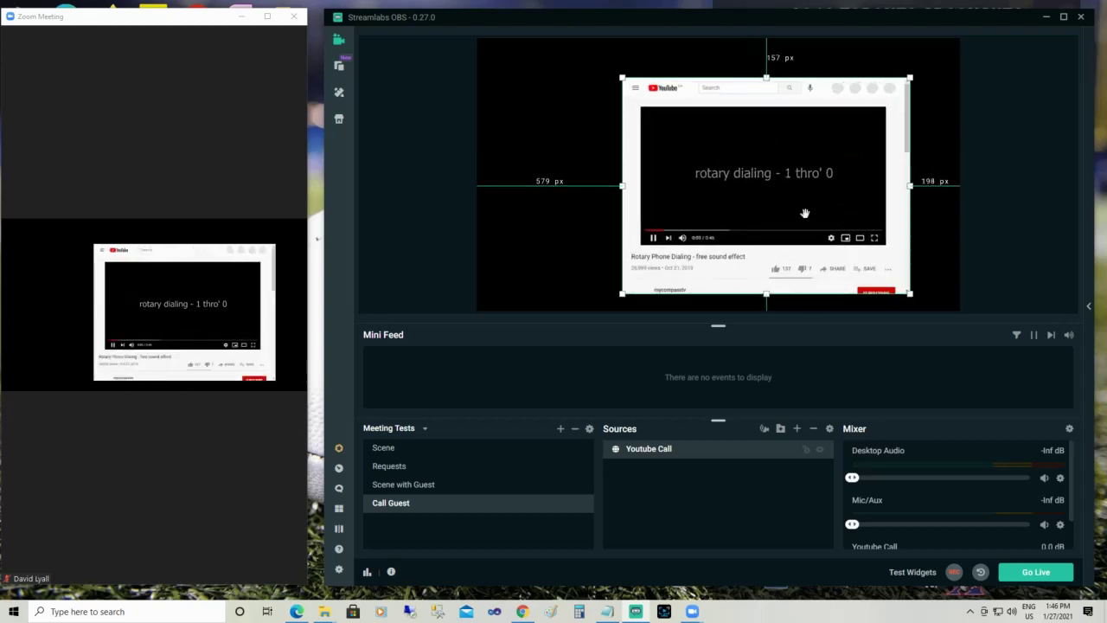
{"action": "left_click_drag", "start_coordinate": [804, 213], "coordinate": [753, 191]}
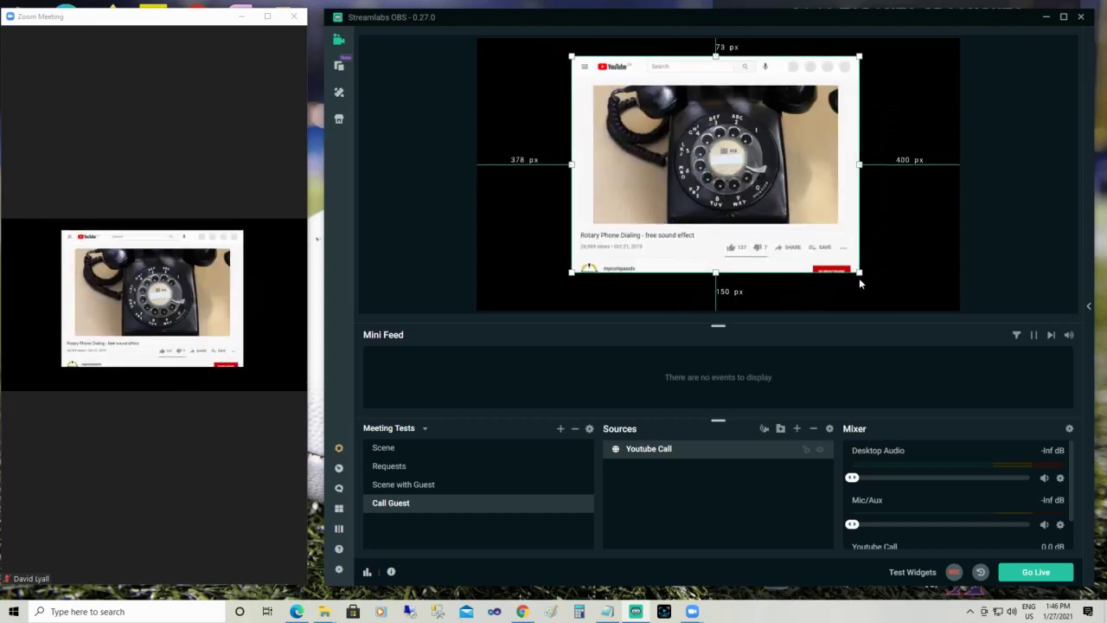
{"action": "left_click_drag", "start_coordinate": [858, 274], "coordinate": [911, 311]}
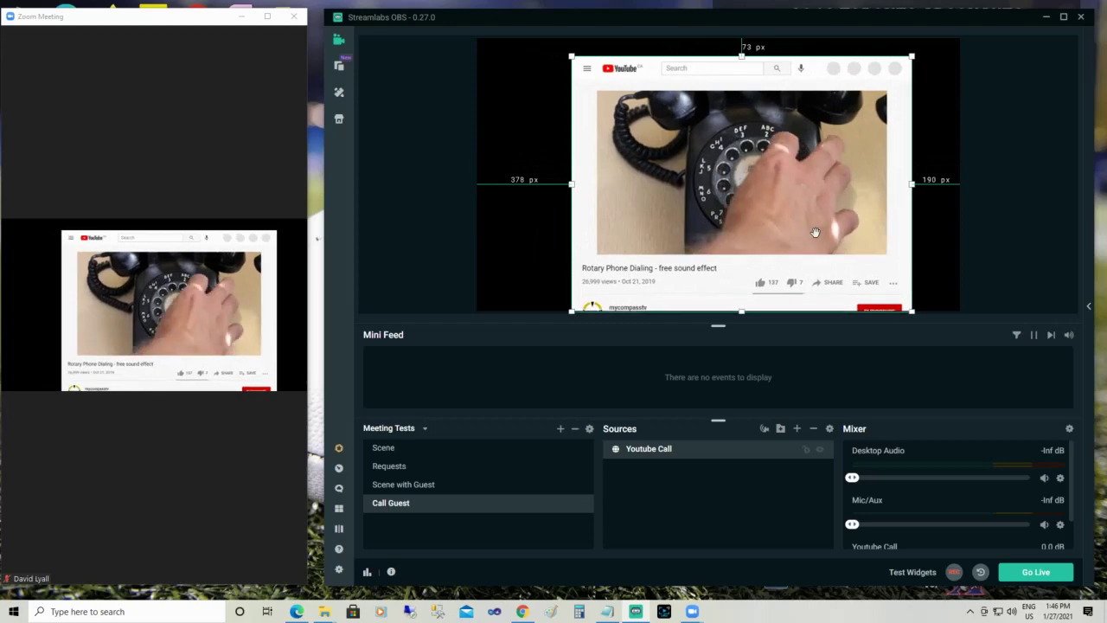
{"action": "left_click_drag", "start_coordinate": [790, 223], "coordinate": [766, 218]}
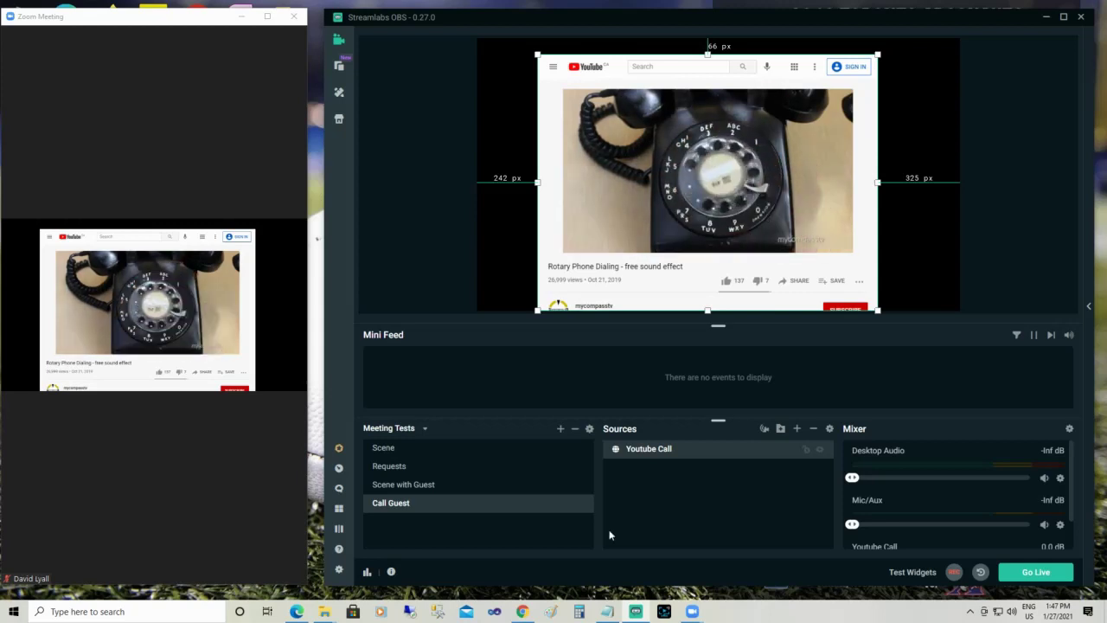
- Create a new scene named "Hangup" in the Meeting Tests collection
{"action": "left_click", "coordinate": [560, 430]}
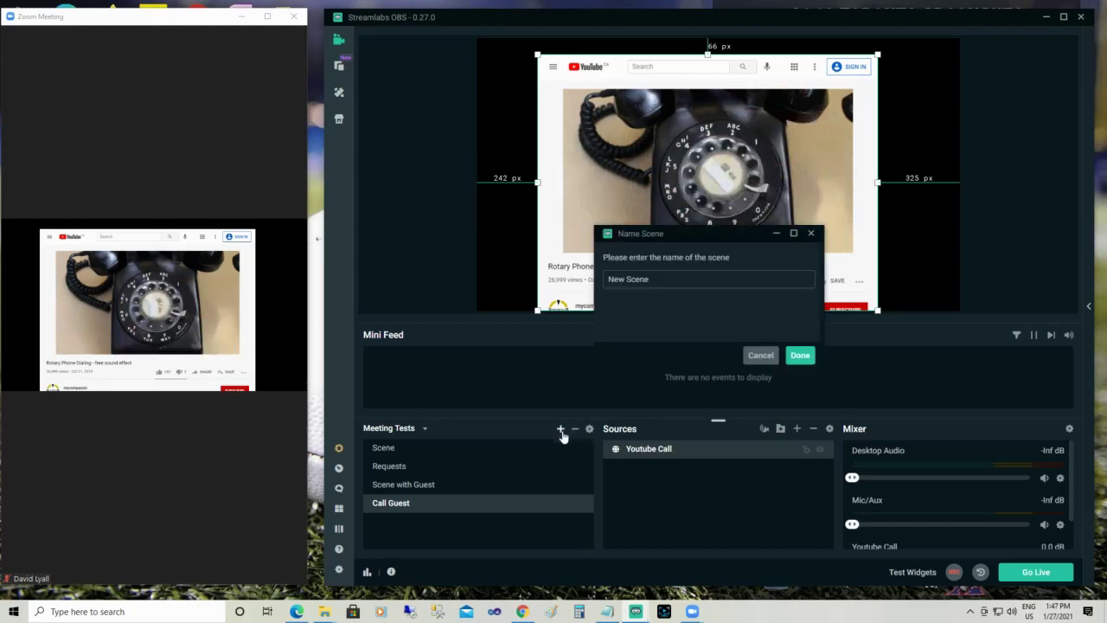
{"action": "left_click_drag", "start_coordinate": [655, 281], "coordinate": [604, 278]}
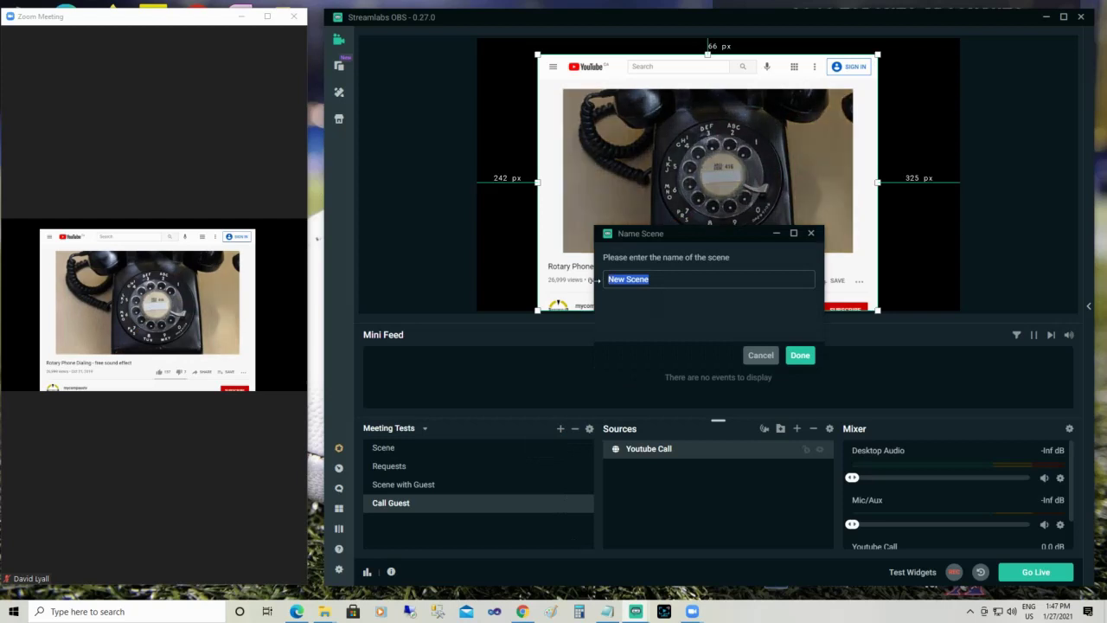
{"action": "type", "text": "Hangup"}
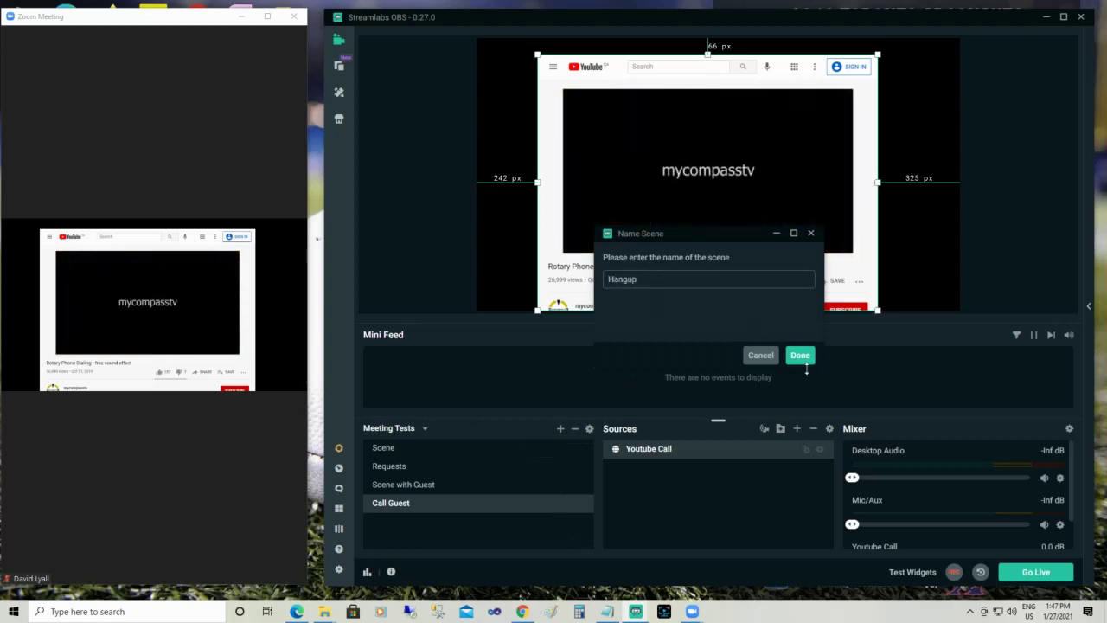
{"action": "left_click", "coordinate": [804, 356]}
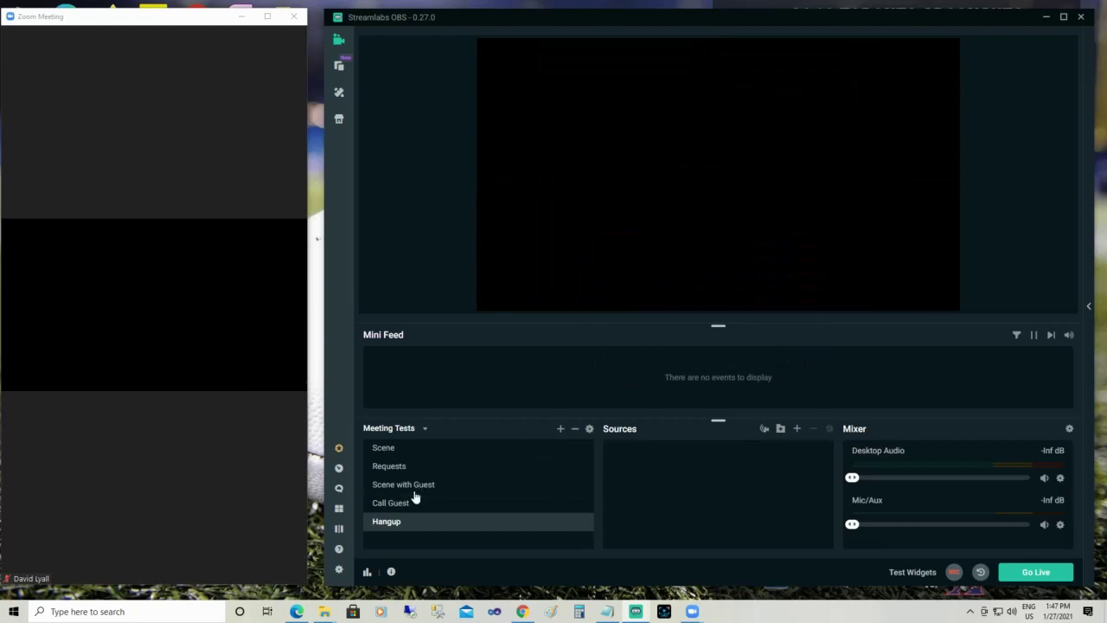
- Add a new browser source named "Youtube Hangup" to the Hangup scene
{"action": "left_click", "coordinate": [797, 430]}
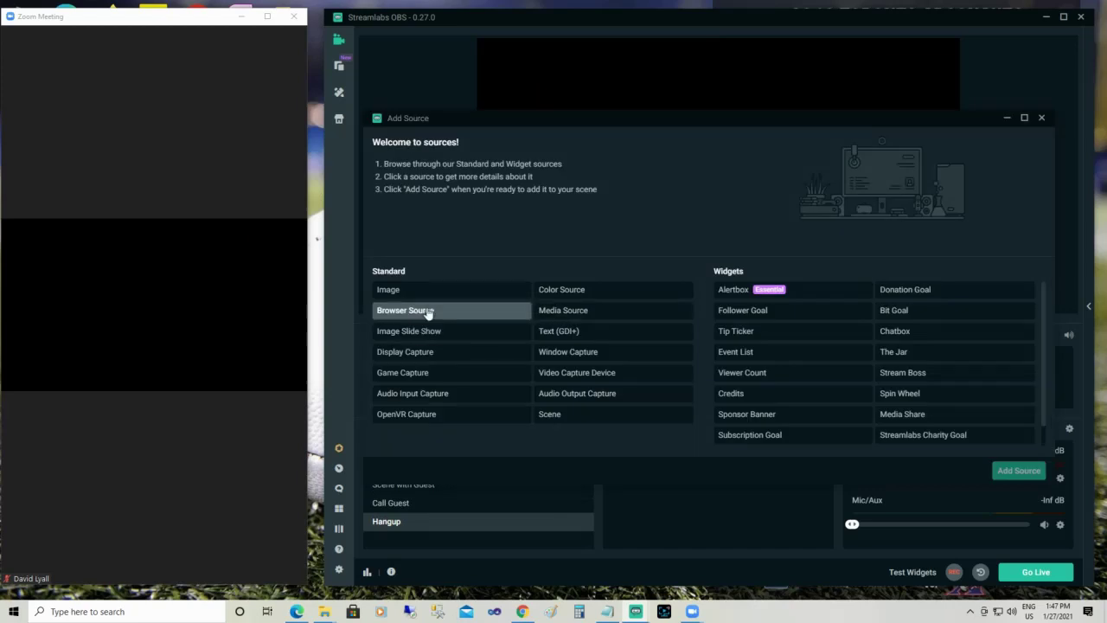
{"action": "left_click", "coordinate": [428, 312]}
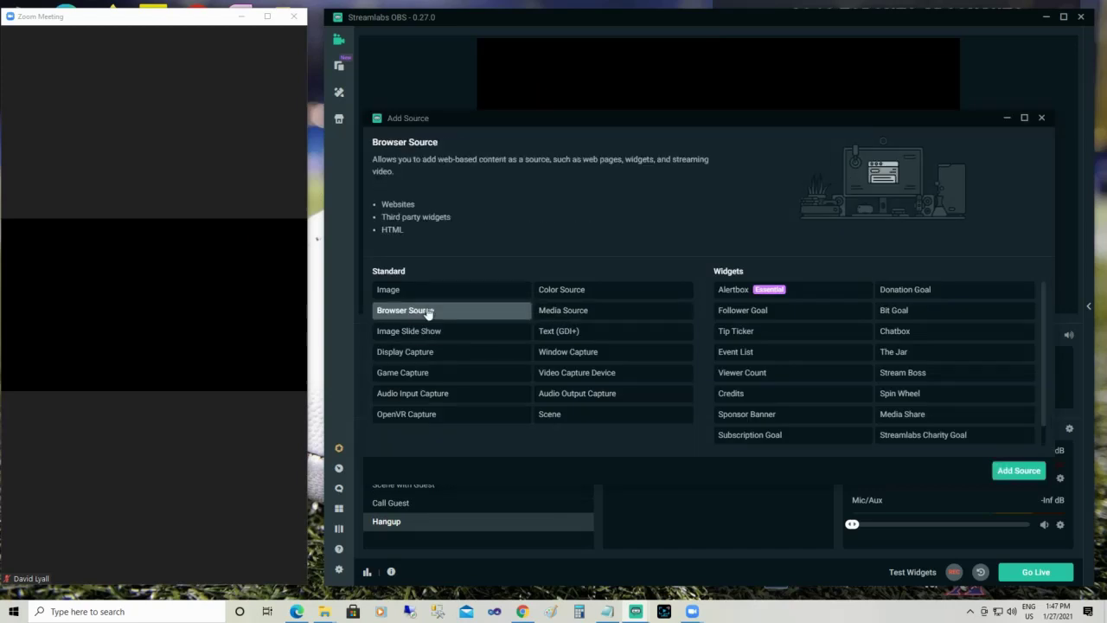
{"action": "left_click", "coordinate": [1003, 470]}
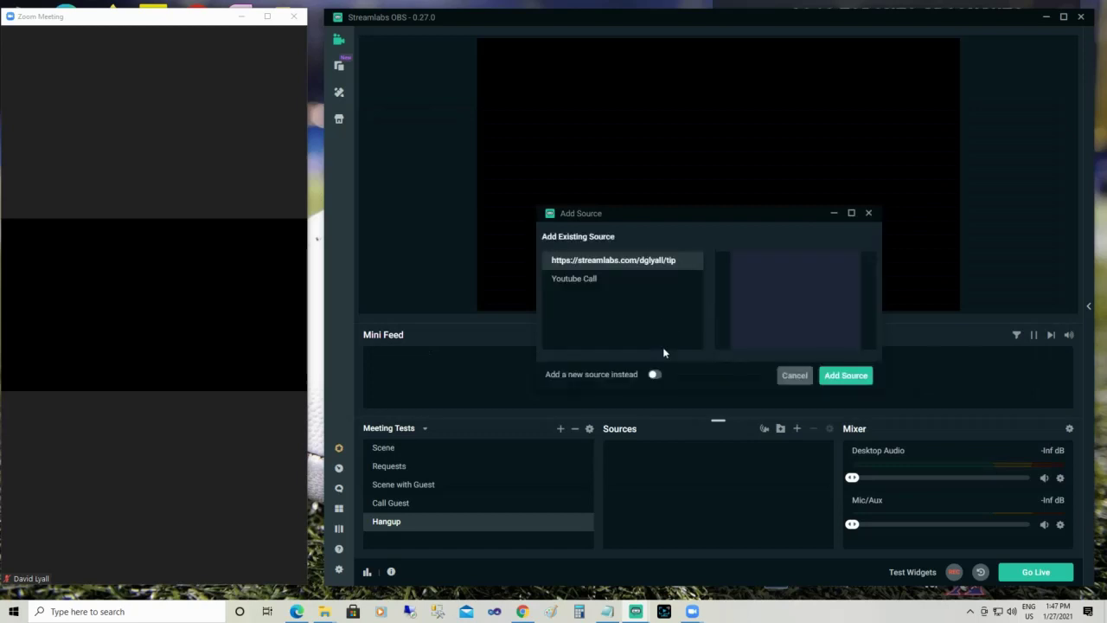
{"action": "left_click", "coordinate": [654, 374]}
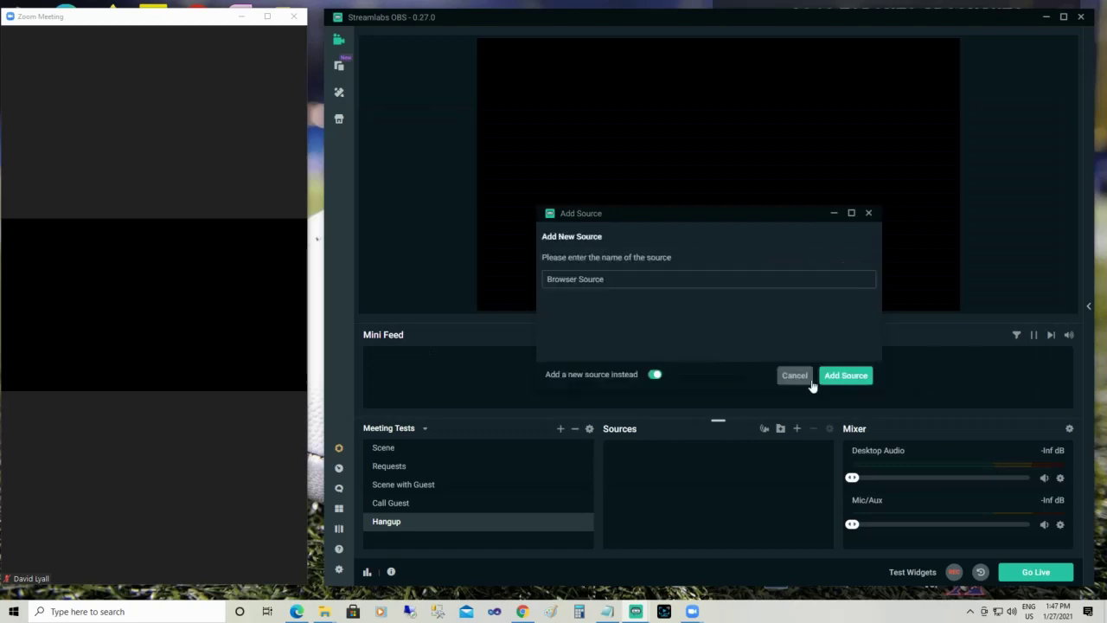
{"action": "left_click_drag", "start_coordinate": [604, 277], "coordinate": [518, 267]}
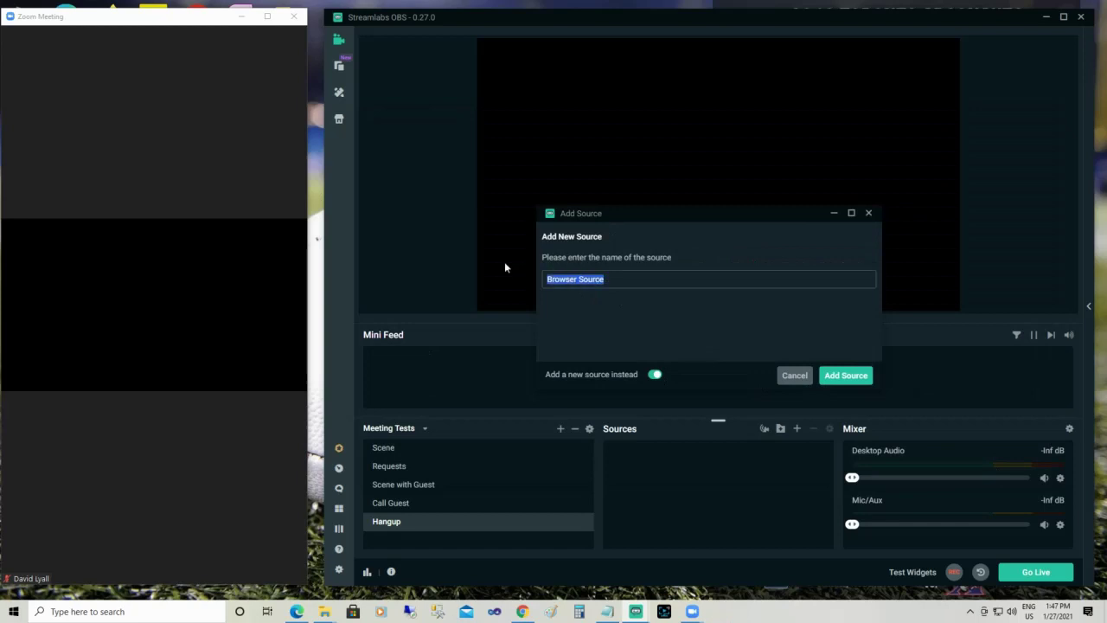
{"action": "type", "text": "Youtube Hangup"}
{"action": "left_click", "coordinate": [831, 376]}
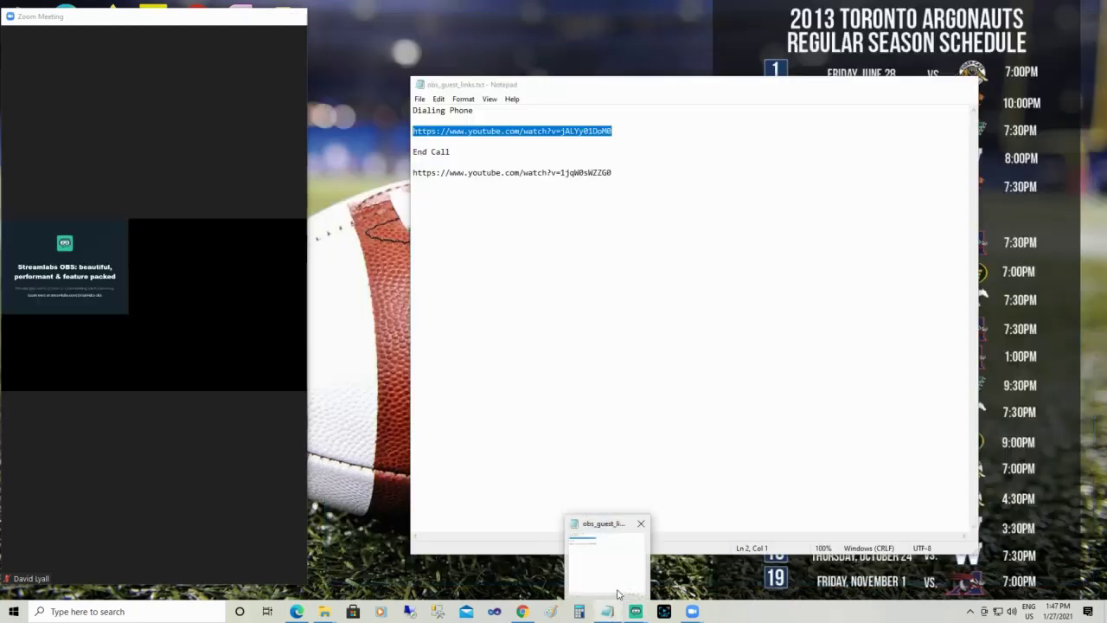
- Copy the End Call YouTube link from obs_guest_links.txt in Notepad and return to the browser source settings in Streamlabs OBS
{"action": "left_click", "coordinate": [617, 593]}
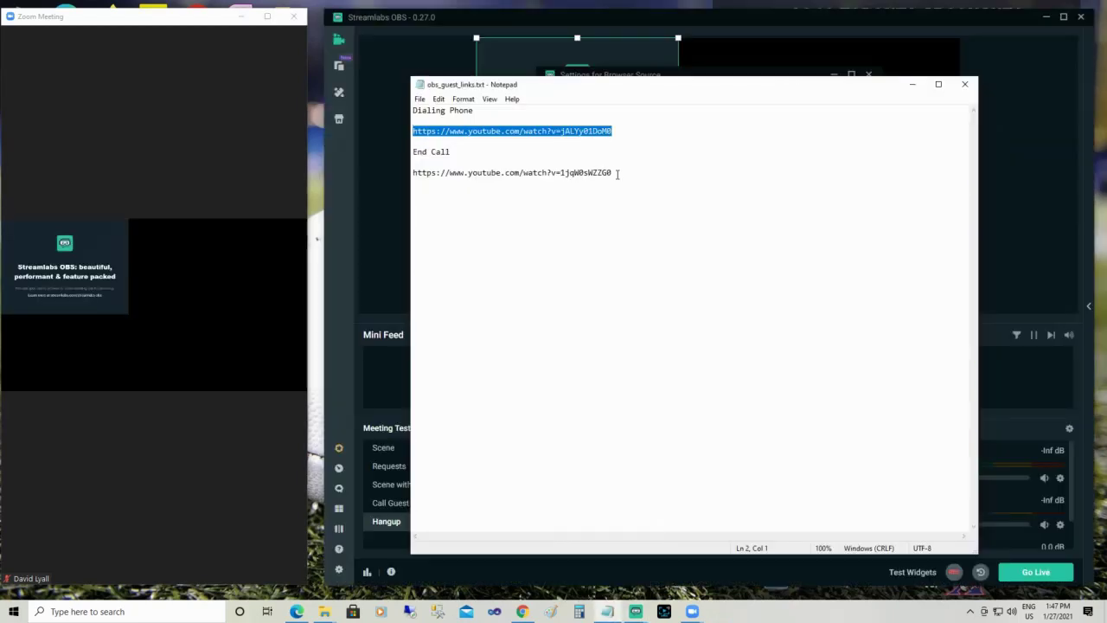
{"action": "left_click_drag", "start_coordinate": [618, 173], "coordinate": [419, 162]}
{"action": "key", "text": "ctrl+c"}
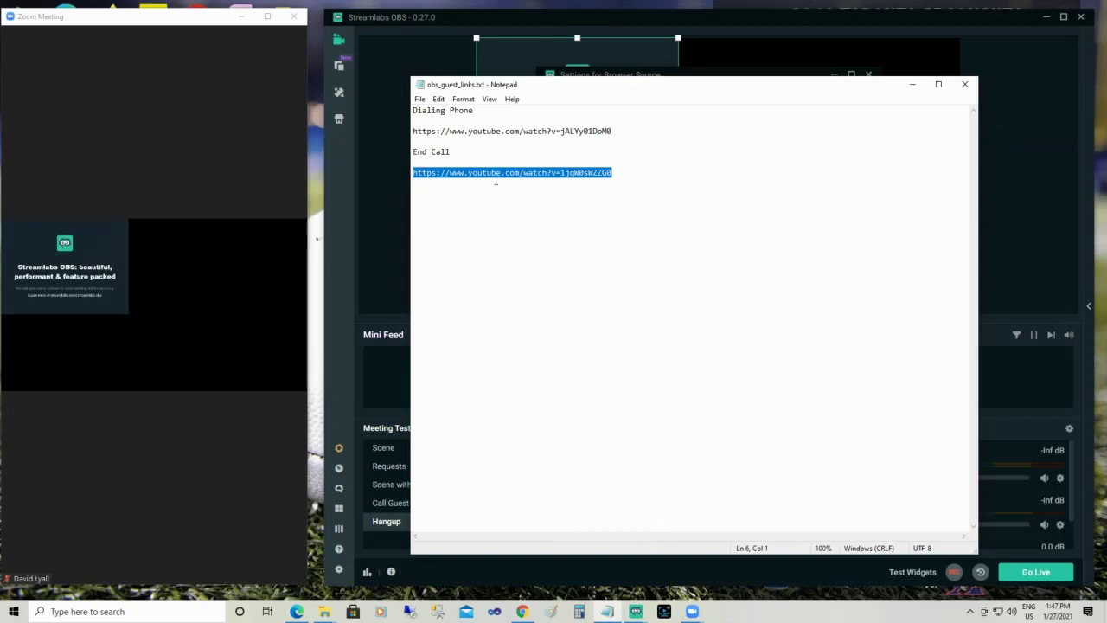
{"action": "left_click", "coordinate": [912, 84]}
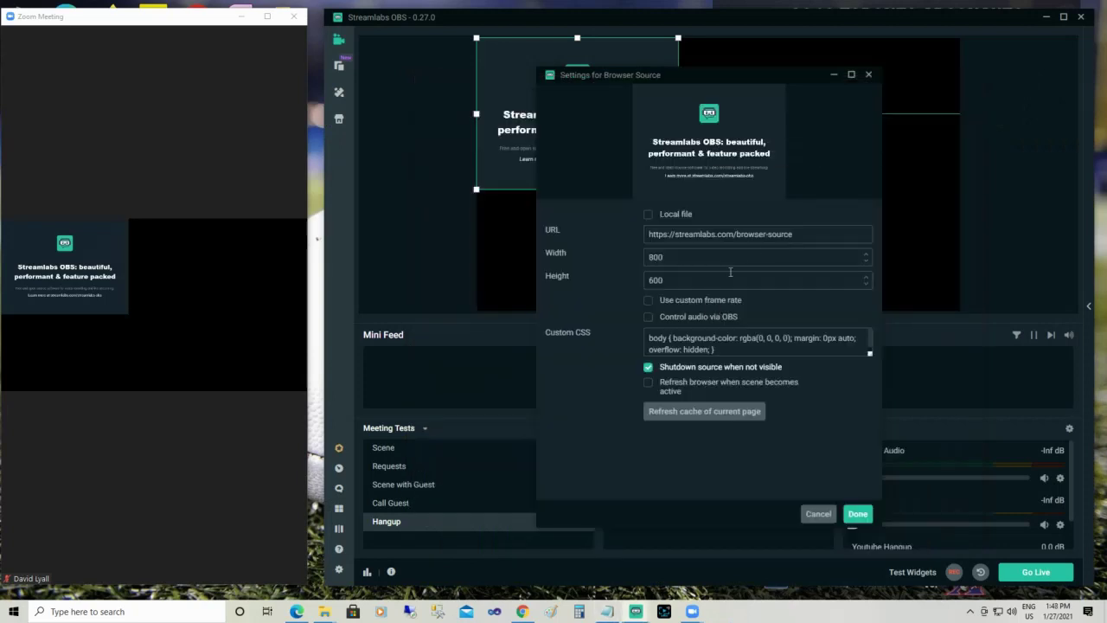
{"action": "left_click", "coordinate": [649, 385]}
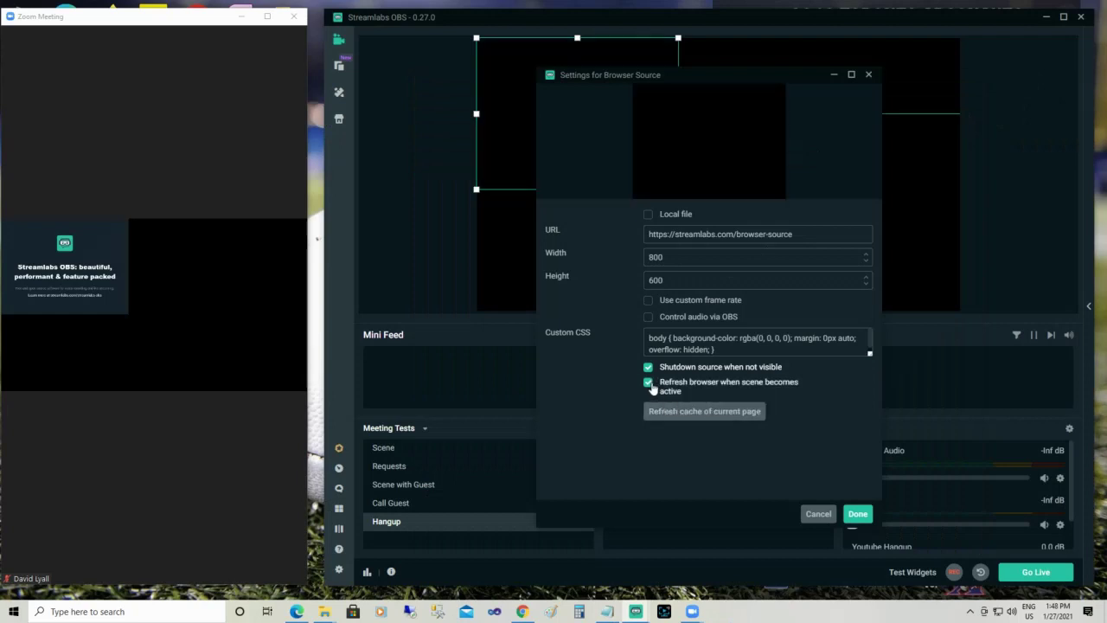
{"action": "left_click_drag", "start_coordinate": [801, 232], "coordinate": [608, 225]}
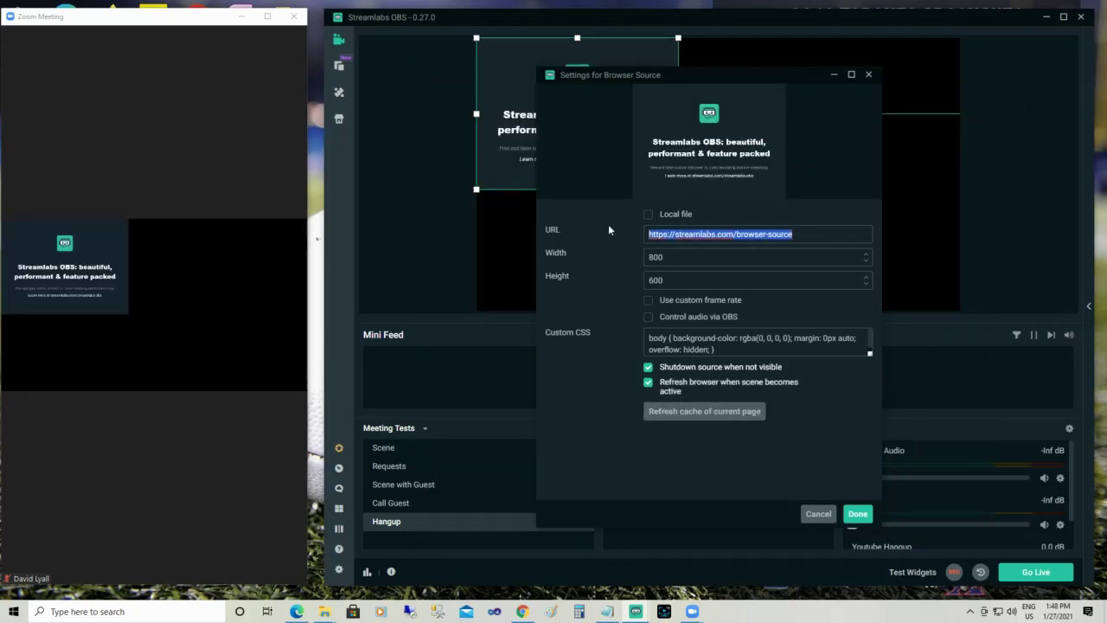
{"action": "key", "text": "ctrl+v"}
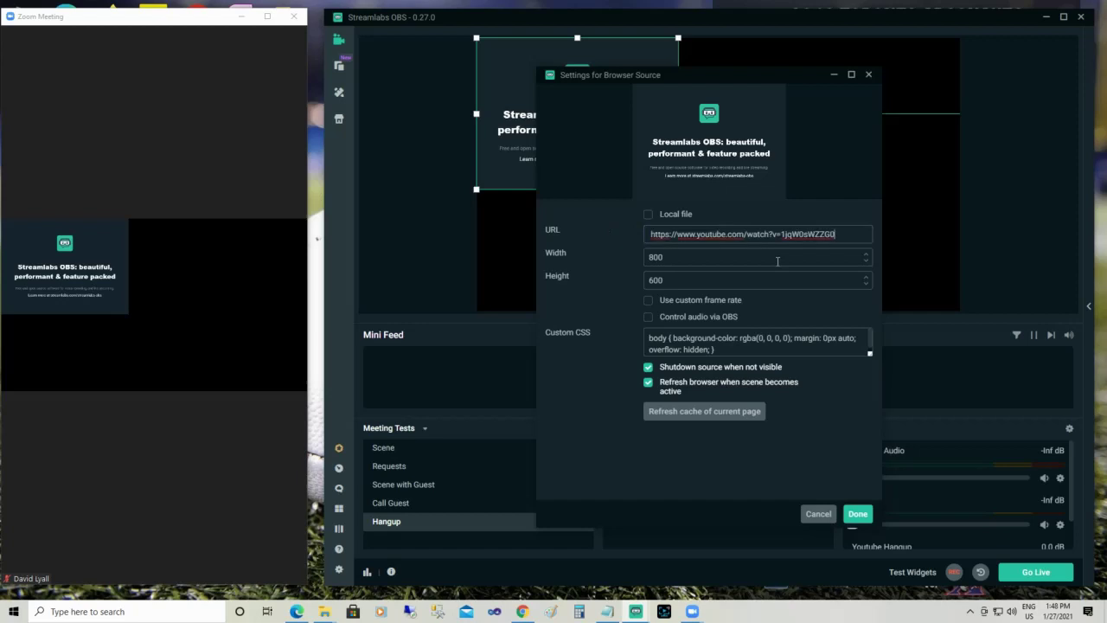
{"action": "left_click", "coordinate": [857, 513]}
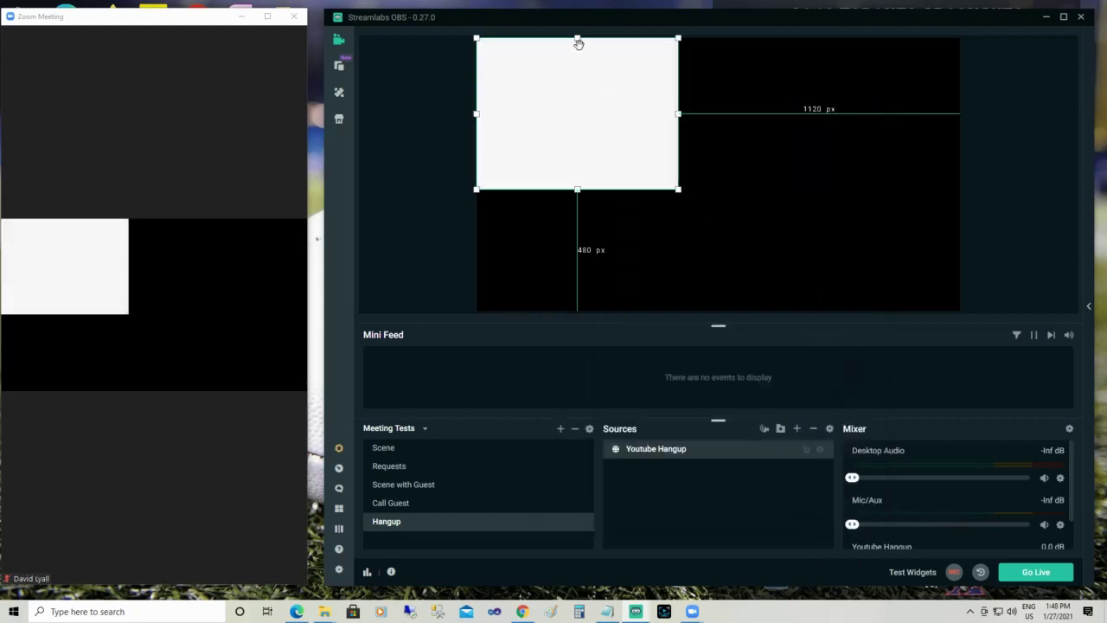
- Enlarge the Youtube Hangup source and place it about 36 px below the canvas top and 327 px from its left edge
{"action": "left_click_drag", "start_coordinate": [610, 112], "coordinate": [700, 137]}
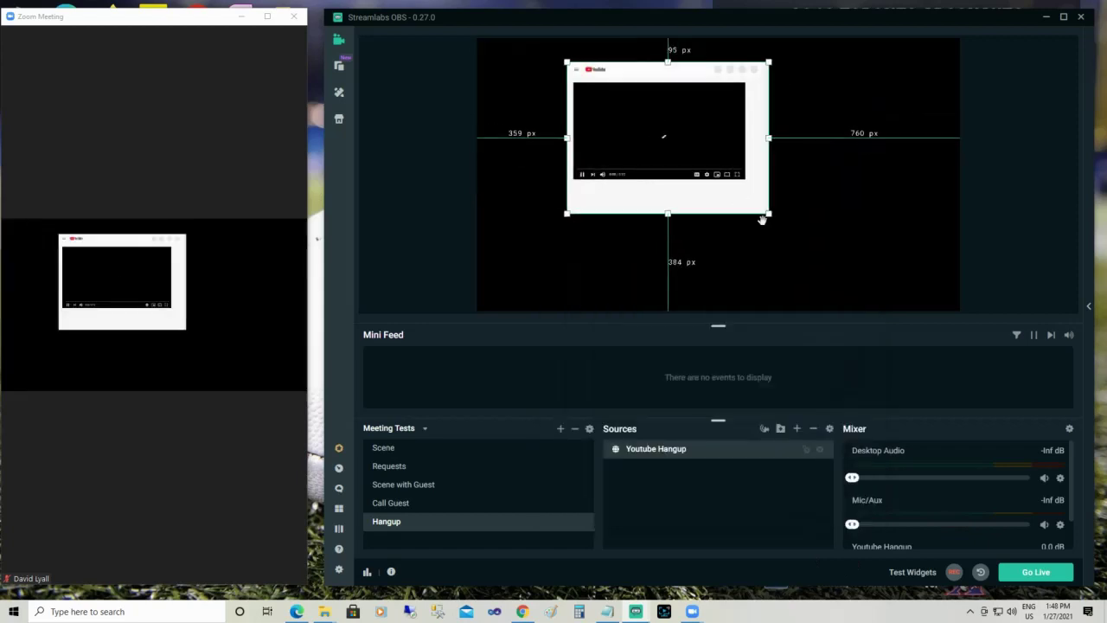
{"action": "left_click_drag", "start_coordinate": [769, 212], "coordinate": [895, 272]}
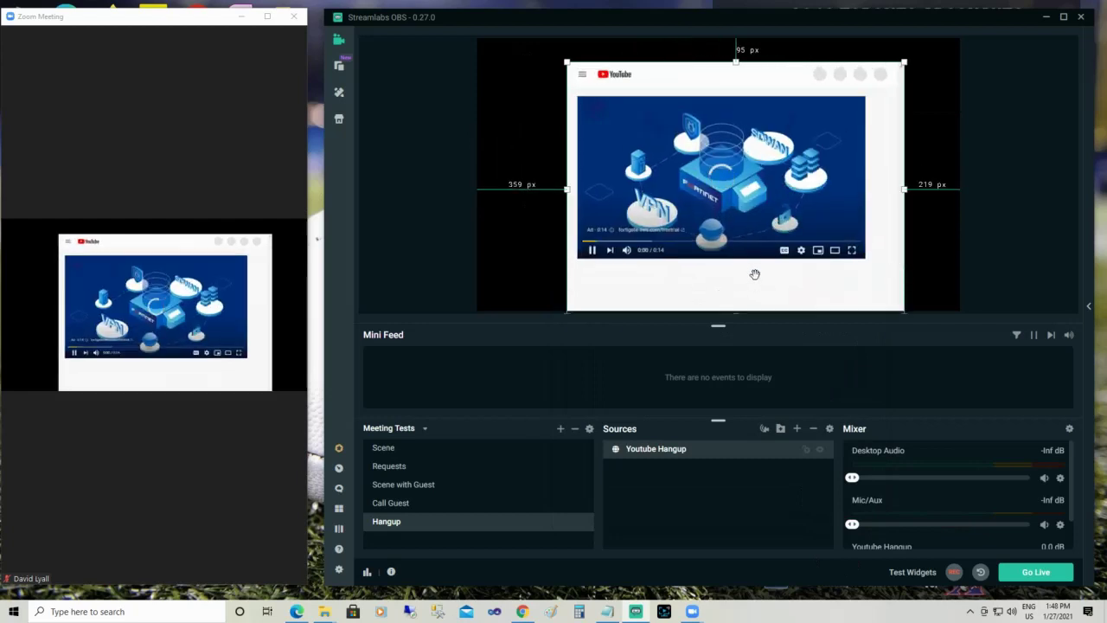
{"action": "left_click_drag", "start_coordinate": [755, 267], "coordinate": [742, 276]}
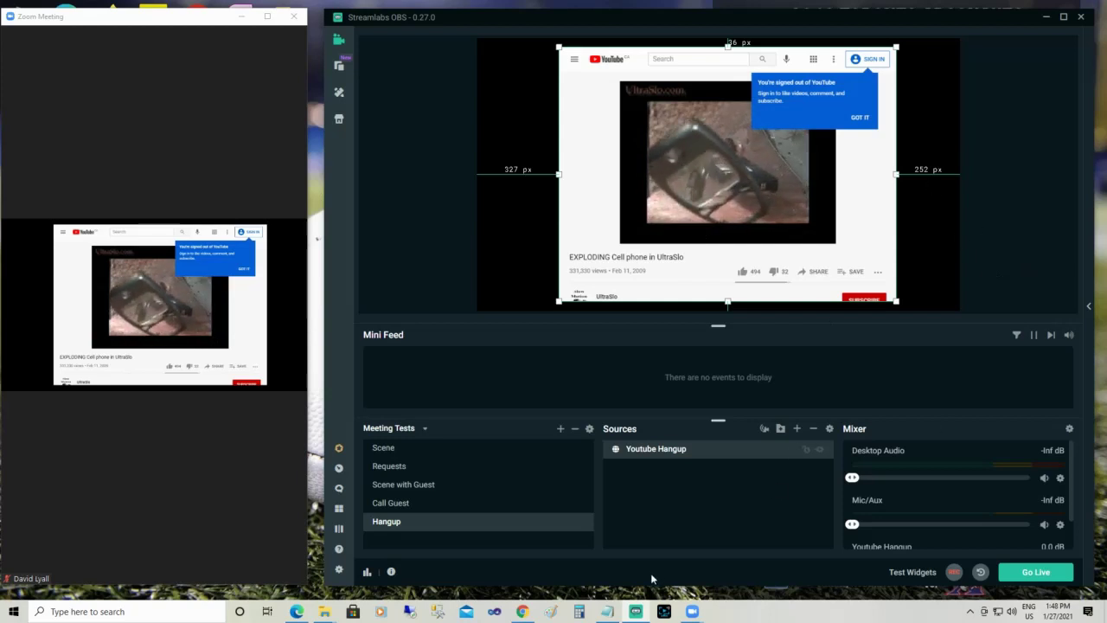
- Enable Studio Mode and rehearse the call start by transitioning Scene, followed by Call Guest, to the live output
{"action": "mouse_move", "coordinate": [627, 611]}
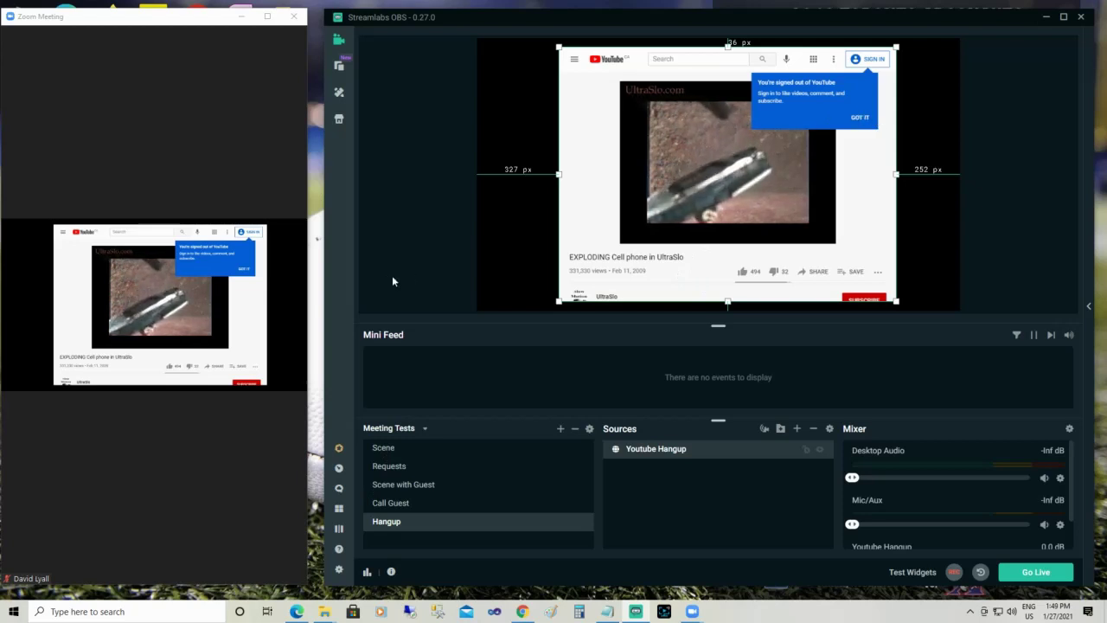
{"action": "left_click", "coordinate": [339, 531]}
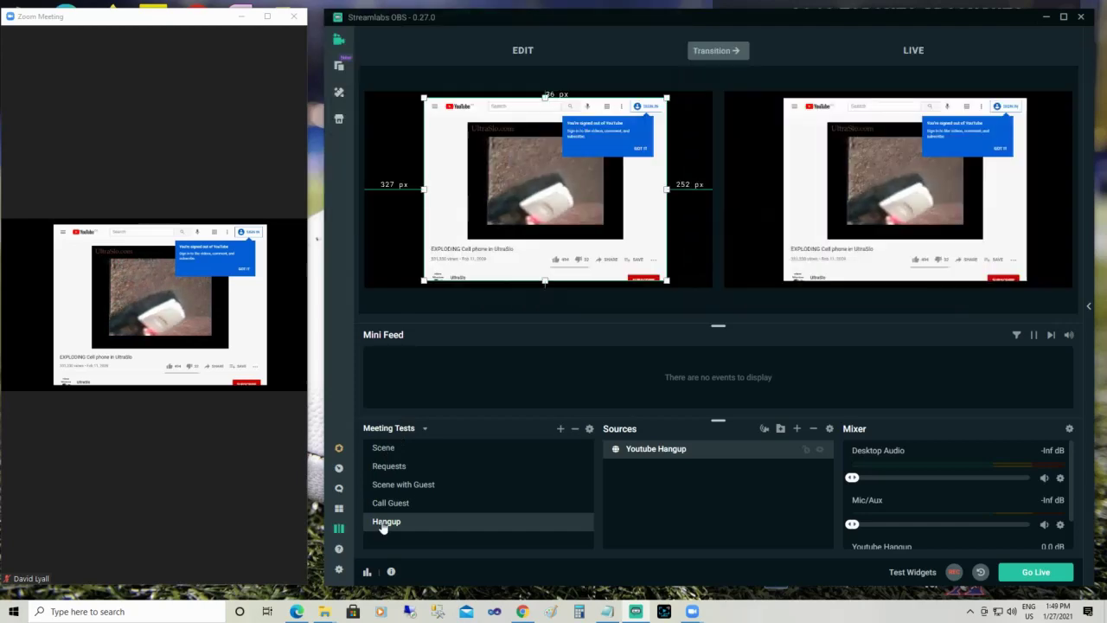
{"action": "left_click", "coordinate": [388, 450]}
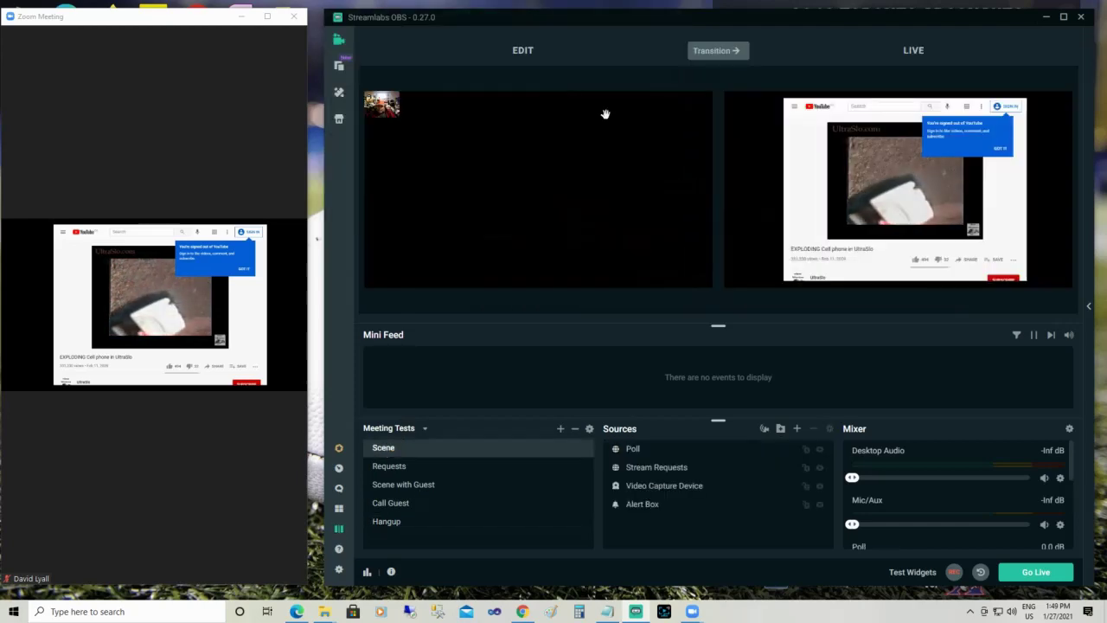
{"action": "left_click", "coordinate": [710, 57]}
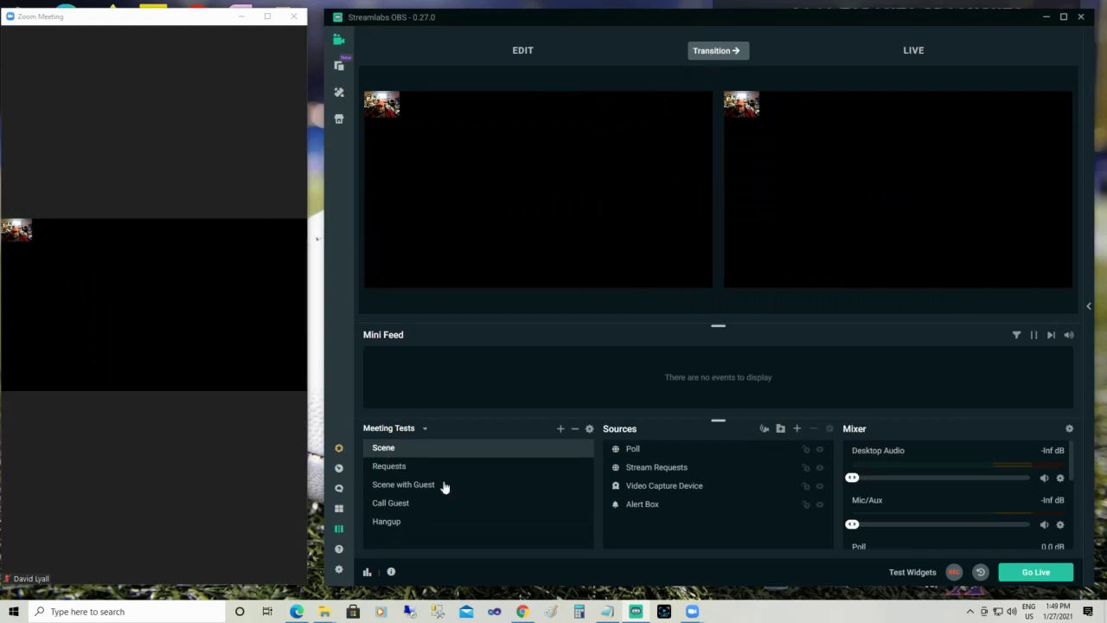
{"action": "left_click", "coordinate": [401, 508]}
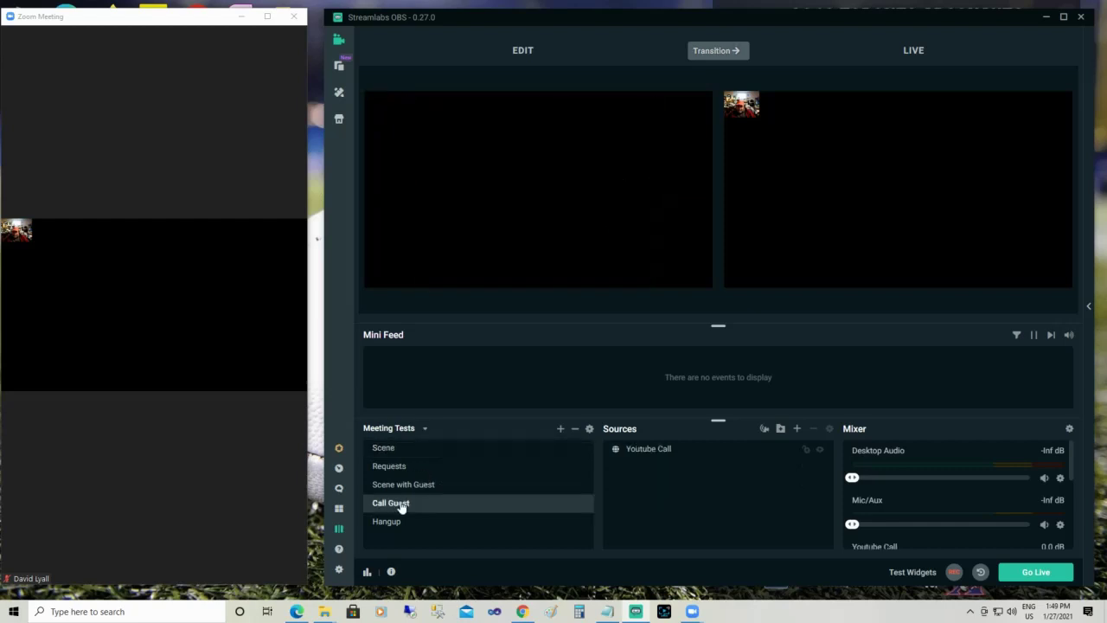
{"action": "left_click", "coordinate": [703, 52]}
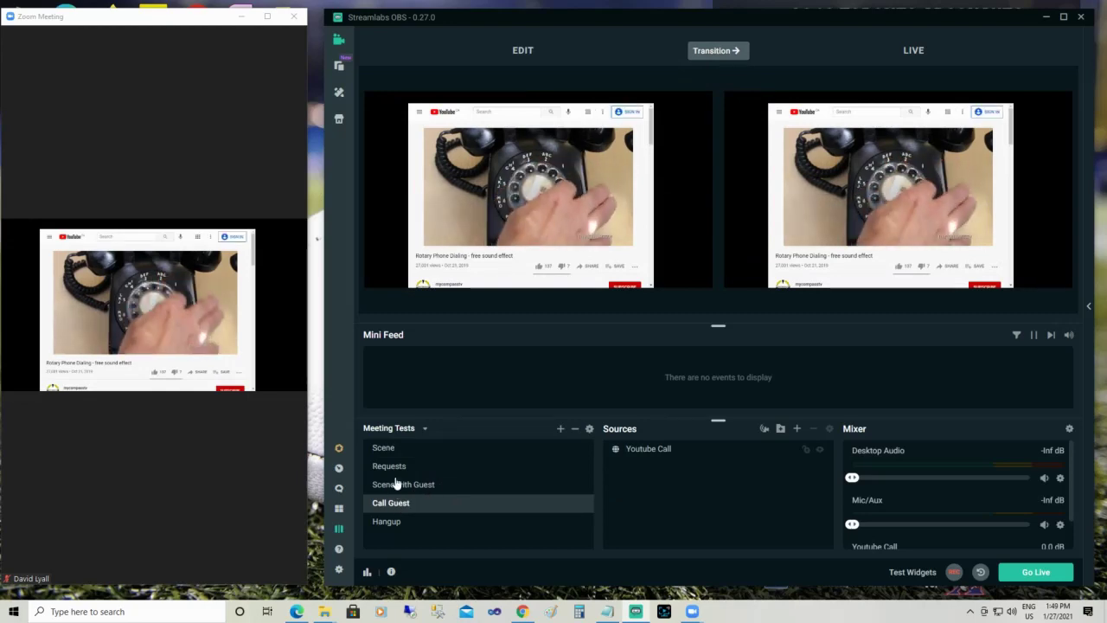
- Reorder the Meeting Tests scenes so Call Guest sits directly below Scene and Requests is last
{"action": "left_click", "coordinate": [395, 483]}
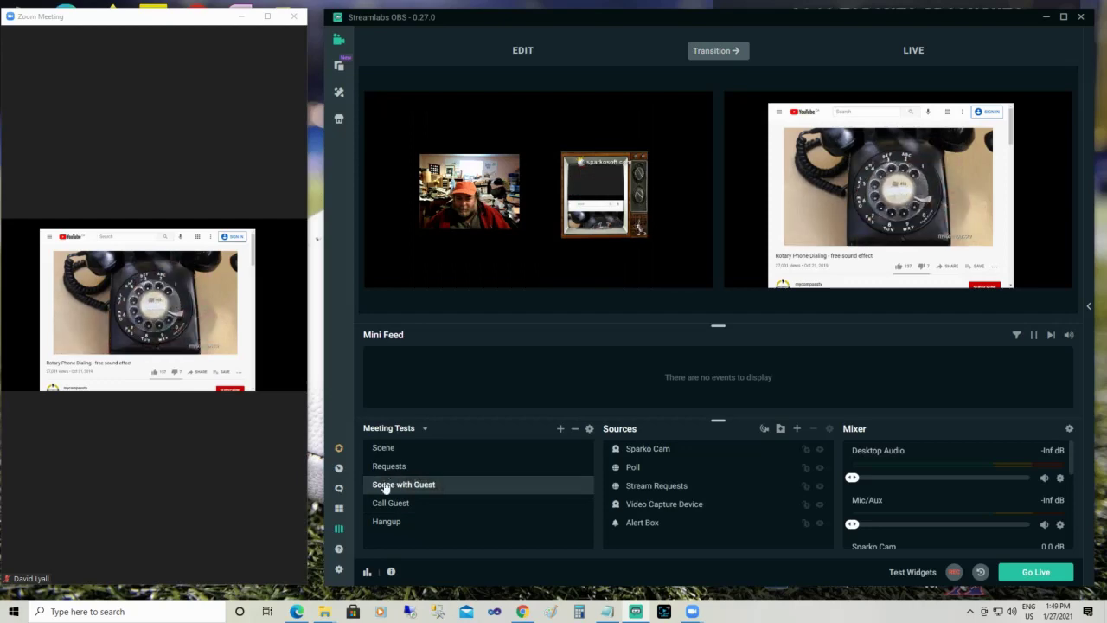
{"action": "left_click", "coordinate": [387, 504]}
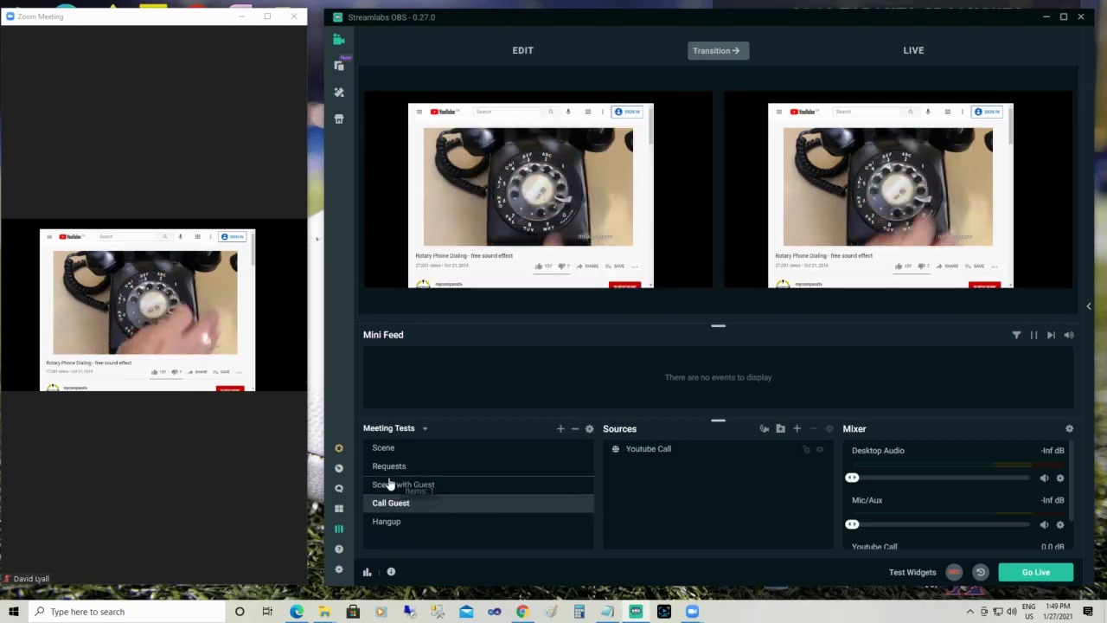
{"action": "left_click_drag", "start_coordinate": [390, 464], "coordinate": [383, 437]}
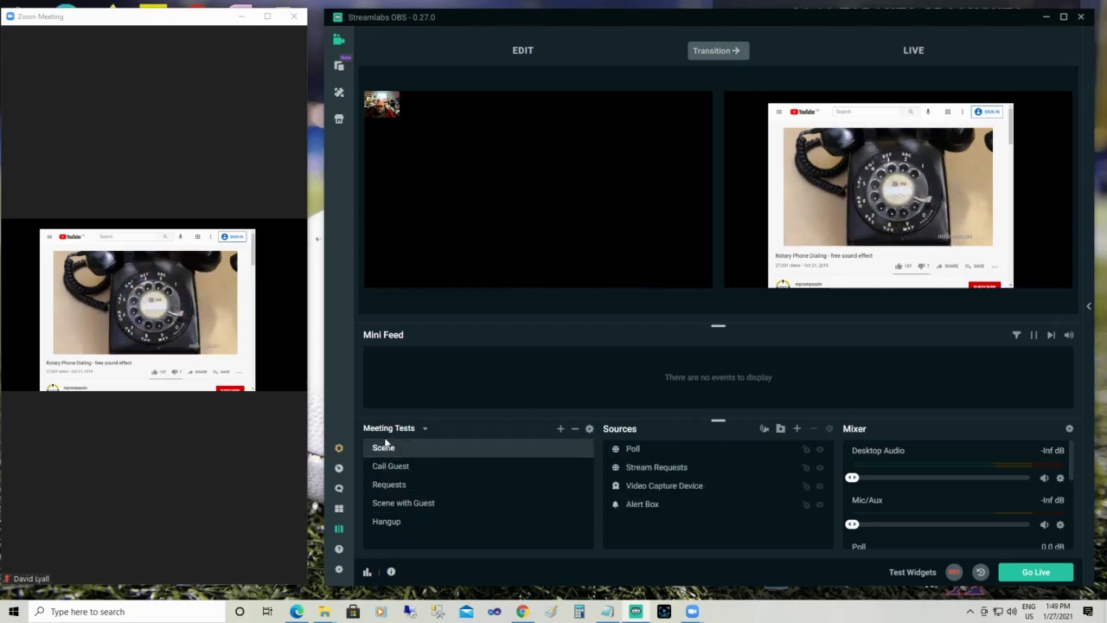
{"action": "left_click", "coordinate": [399, 490]}
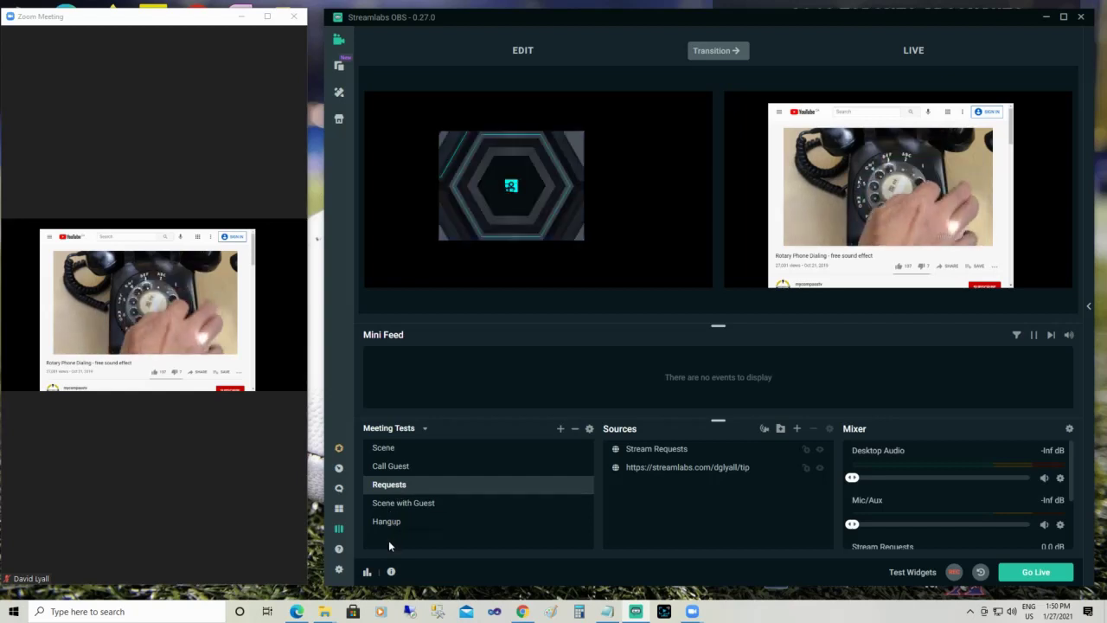
{"action": "left_click_drag", "start_coordinate": [398, 490], "coordinate": [388, 539]}
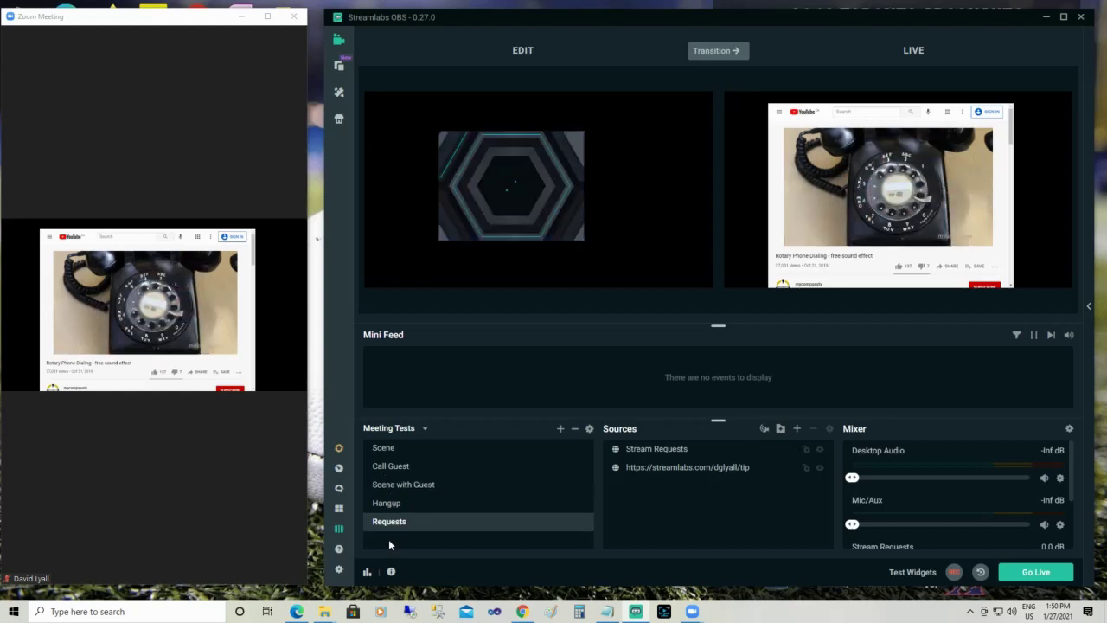
- Transition the live output through Scene with Guest and Hangup, ending back on Scene
{"action": "left_click", "coordinate": [395, 488]}
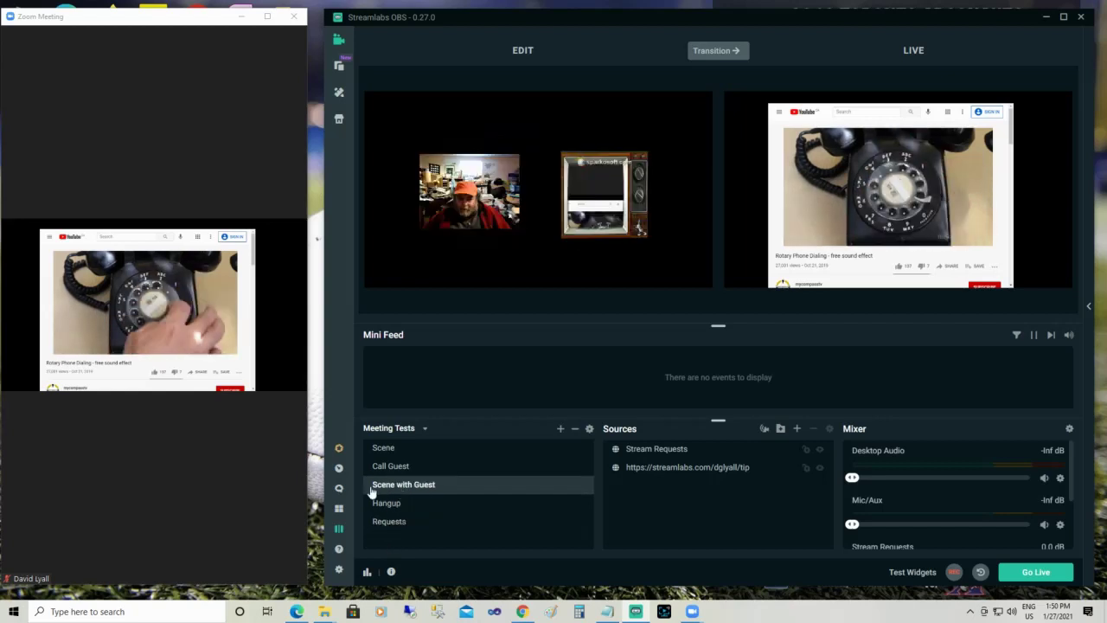
{"action": "left_click", "coordinate": [722, 54]}
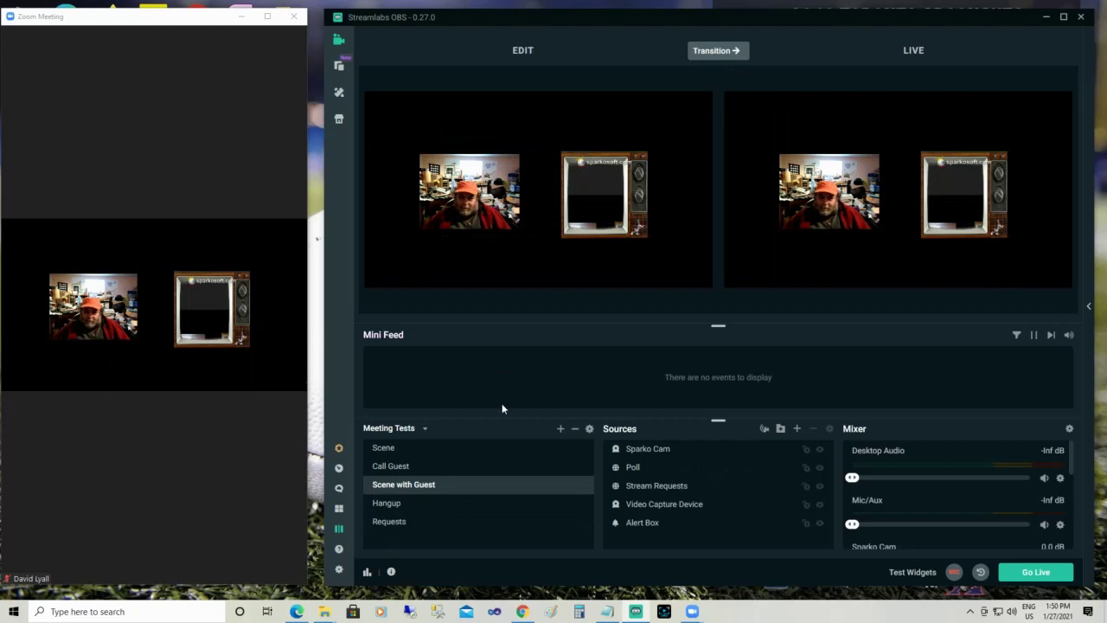
{"action": "left_click", "coordinate": [392, 506]}
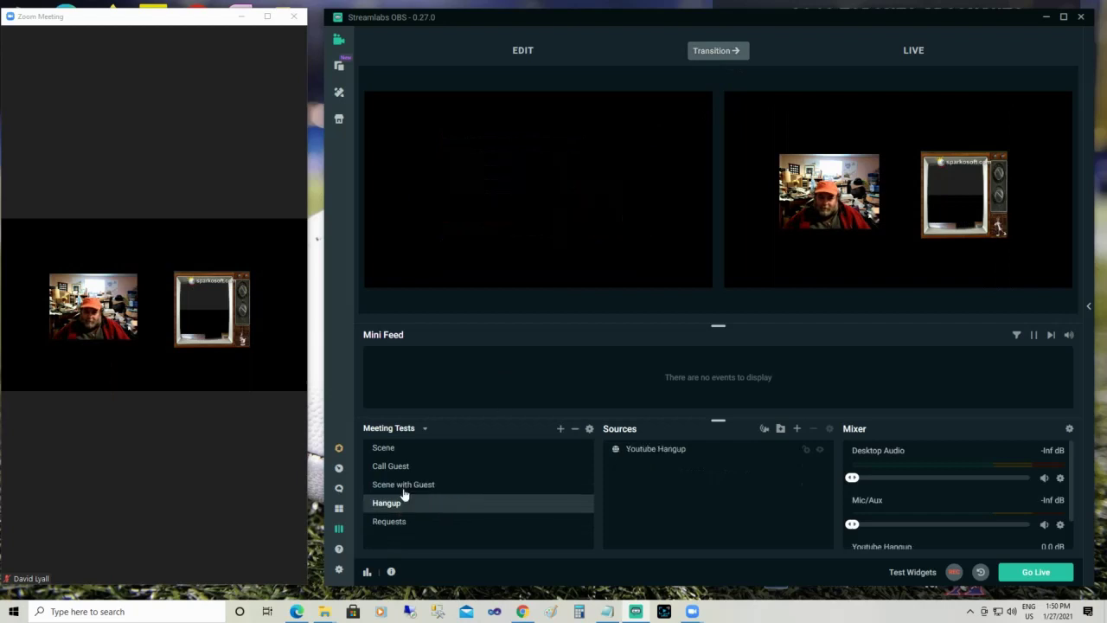
{"action": "left_click", "coordinate": [705, 52]}
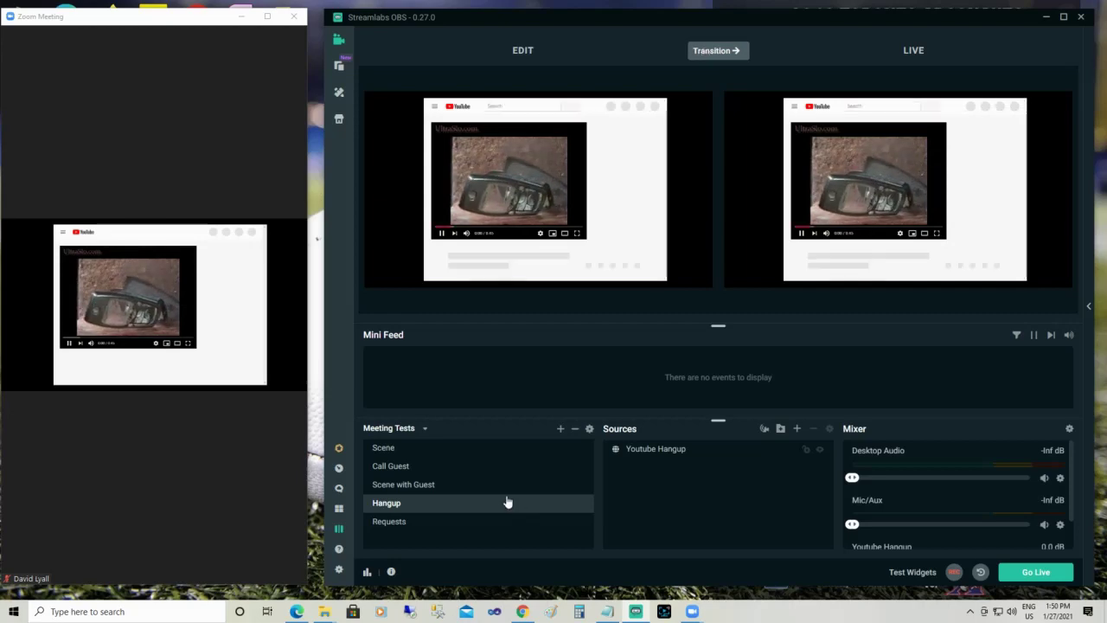
{"action": "left_click", "coordinate": [396, 448]}
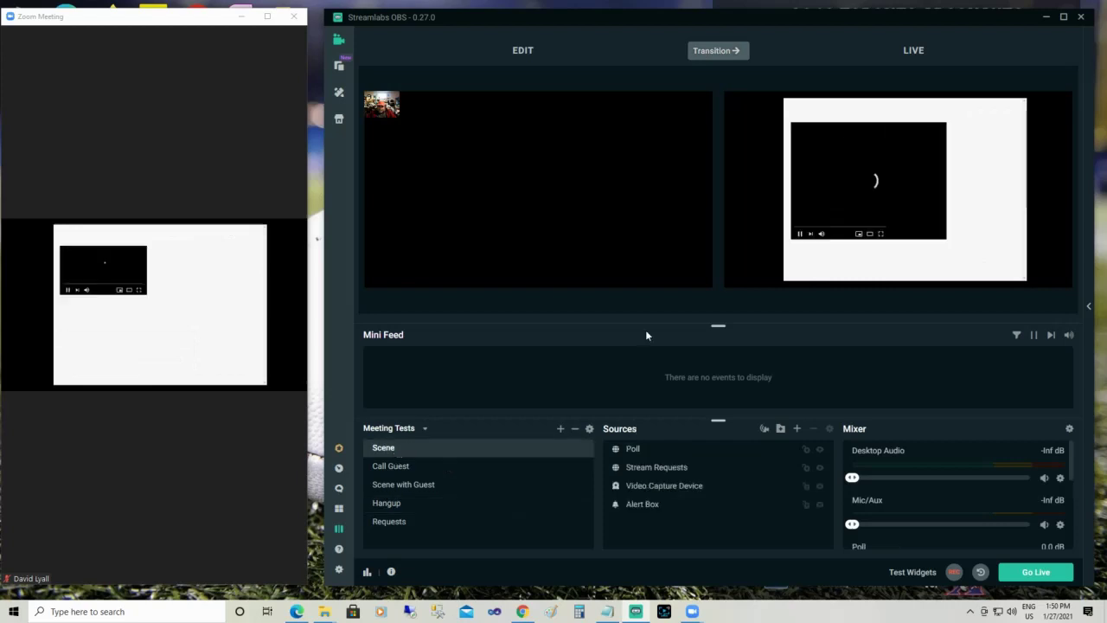
{"action": "left_click", "coordinate": [710, 54]}
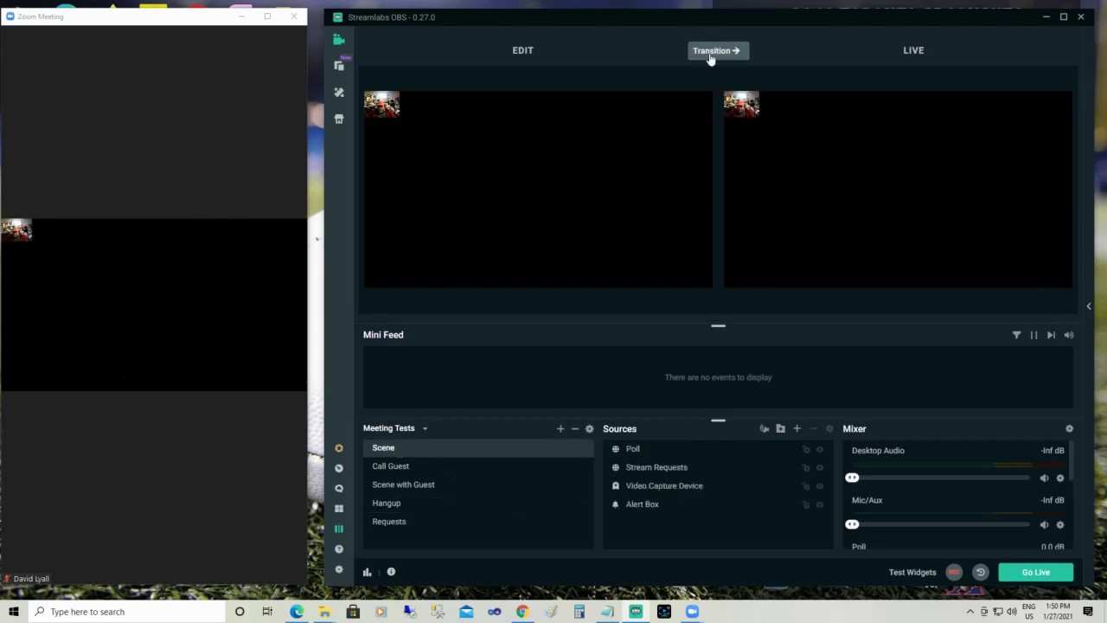